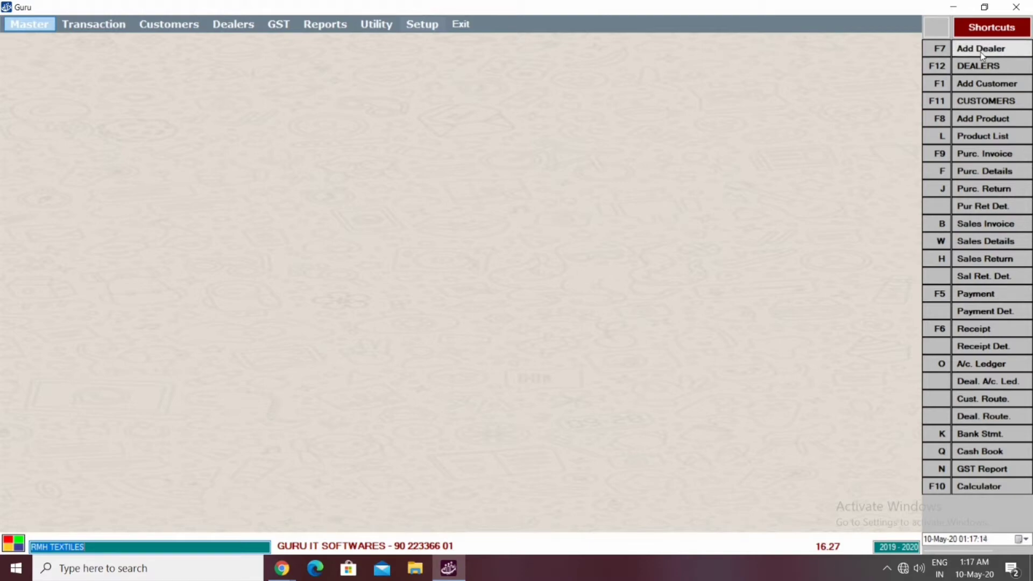
Step: Open Add Dealer and enter SANJAY TEXTILES as the new dealer's name
{"action": "left_click", "coordinate": [981, 54]}
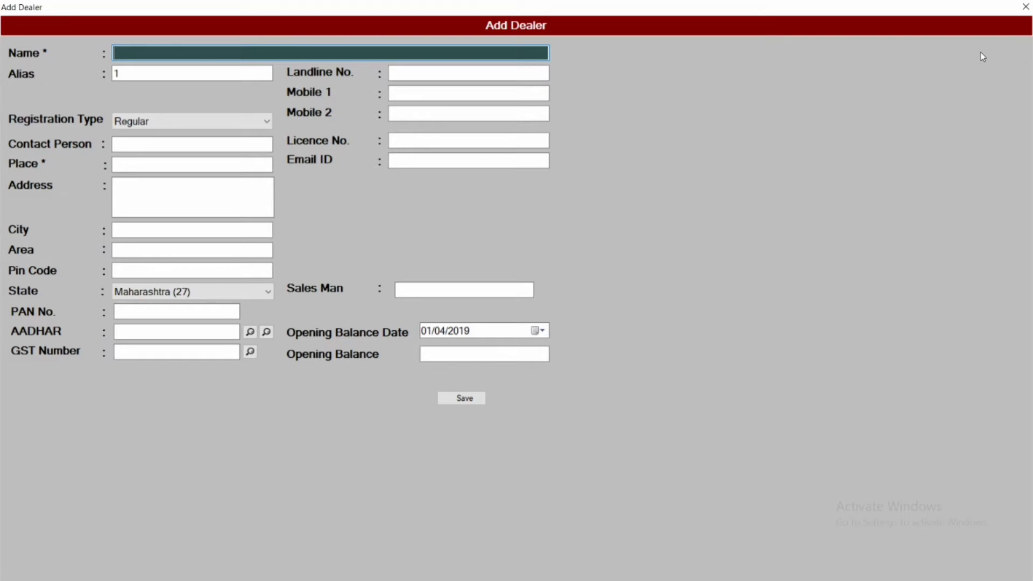
{"action": "type", "text": "SANJAY TEXTILES"}
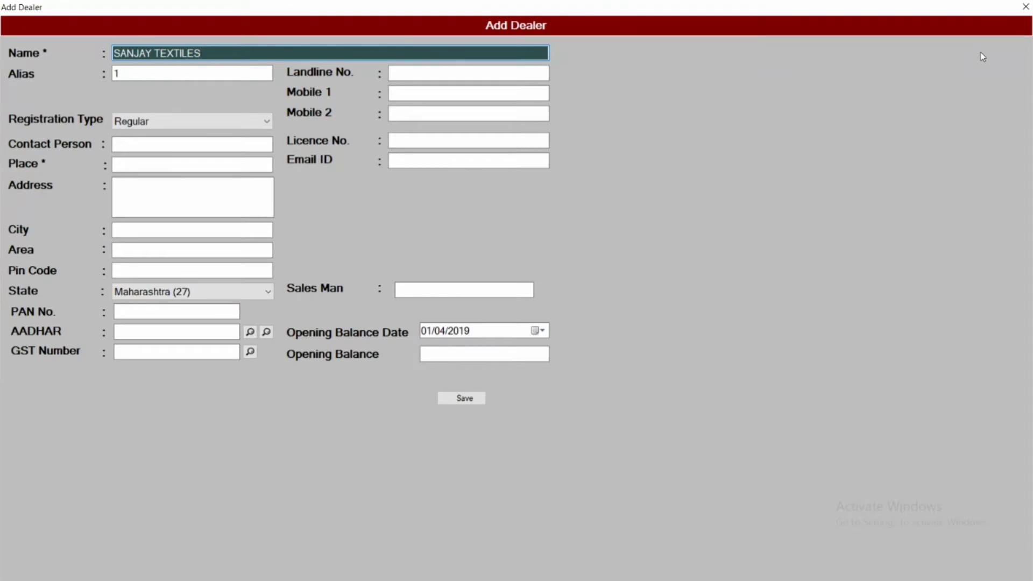
{"action": "key", "text": "Tab"}
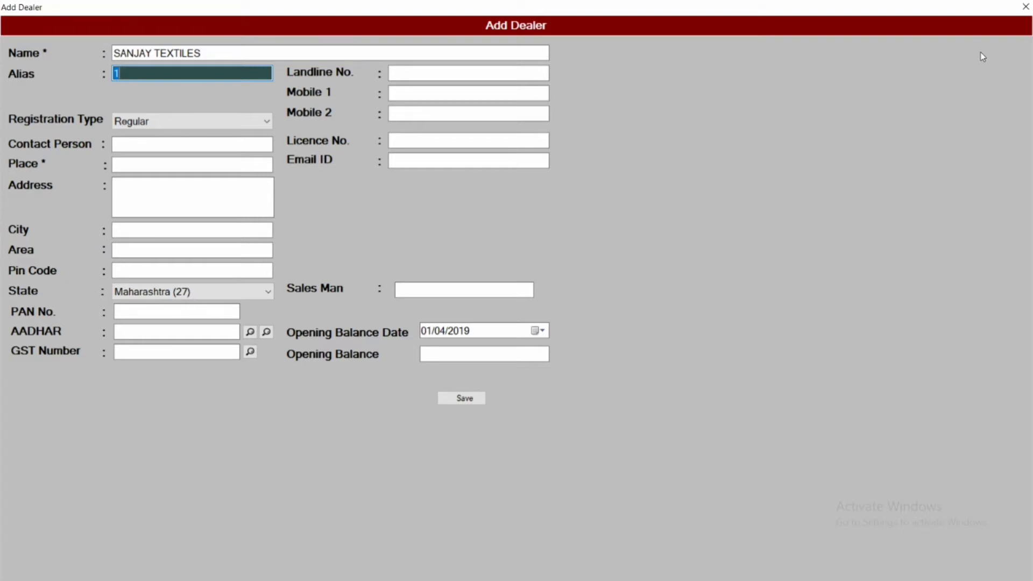
Step: Choose Composition from the registration type list, keeping alias 1
{"action": "key", "text": "Return"}
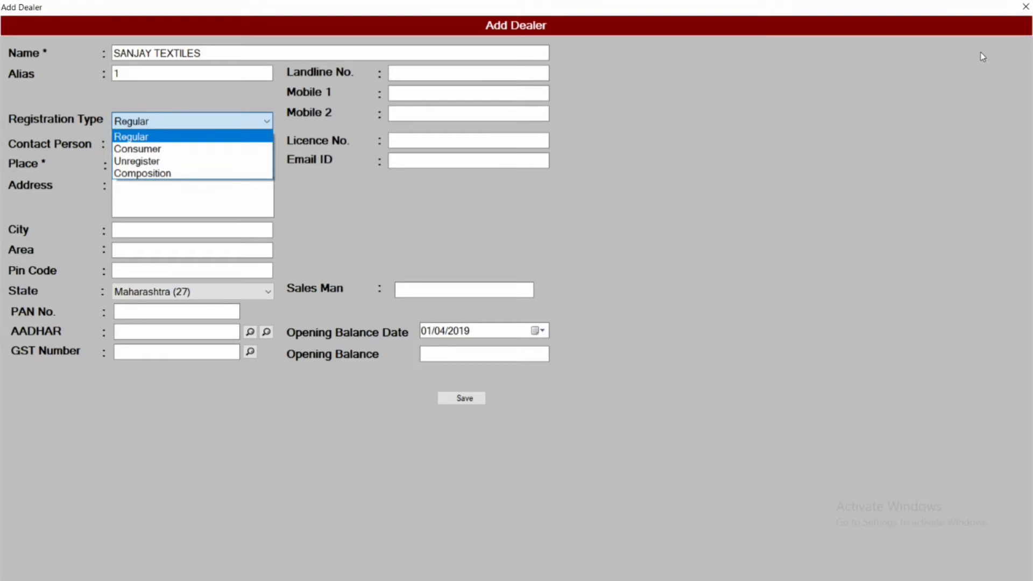
{"action": "key", "text": "Down"}
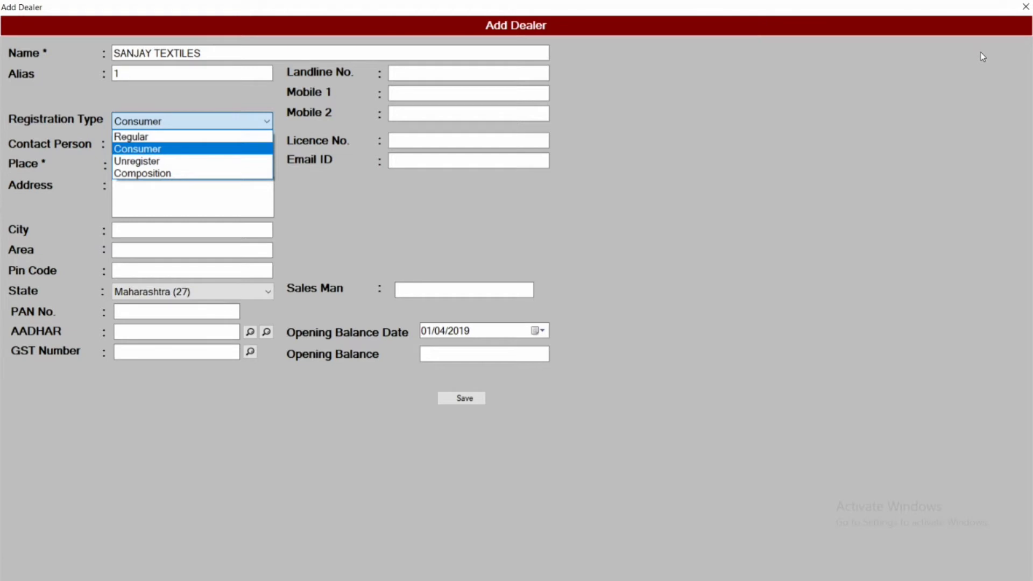
{"action": "key", "text": "Down"}
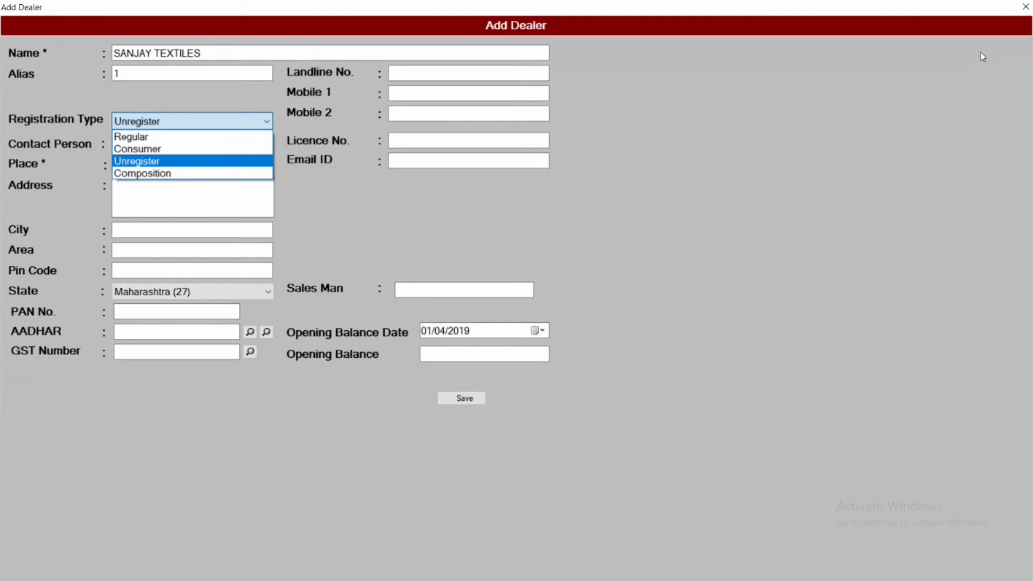
{"action": "key", "text": "Down"}
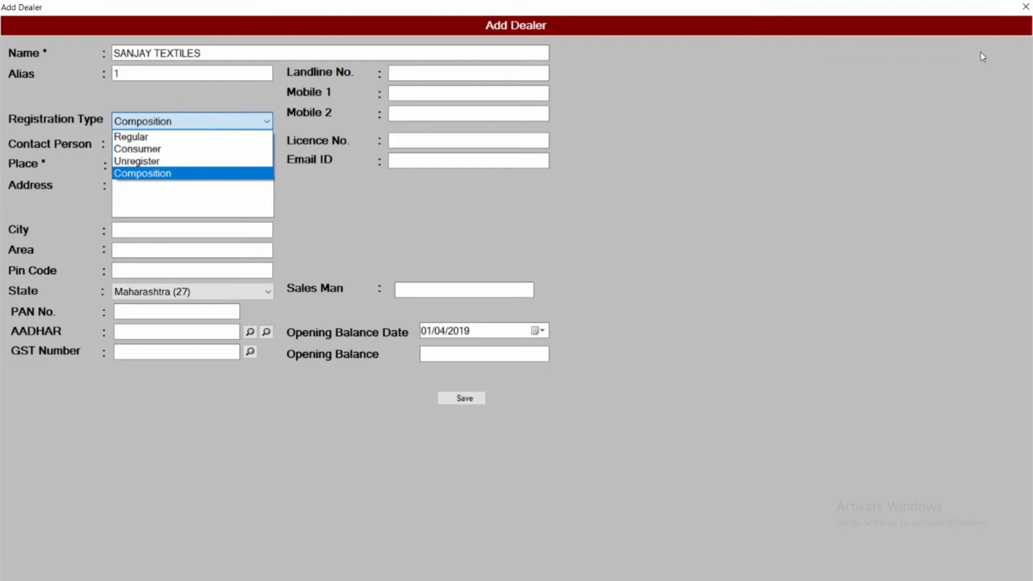
{"action": "key", "text": "Return"}
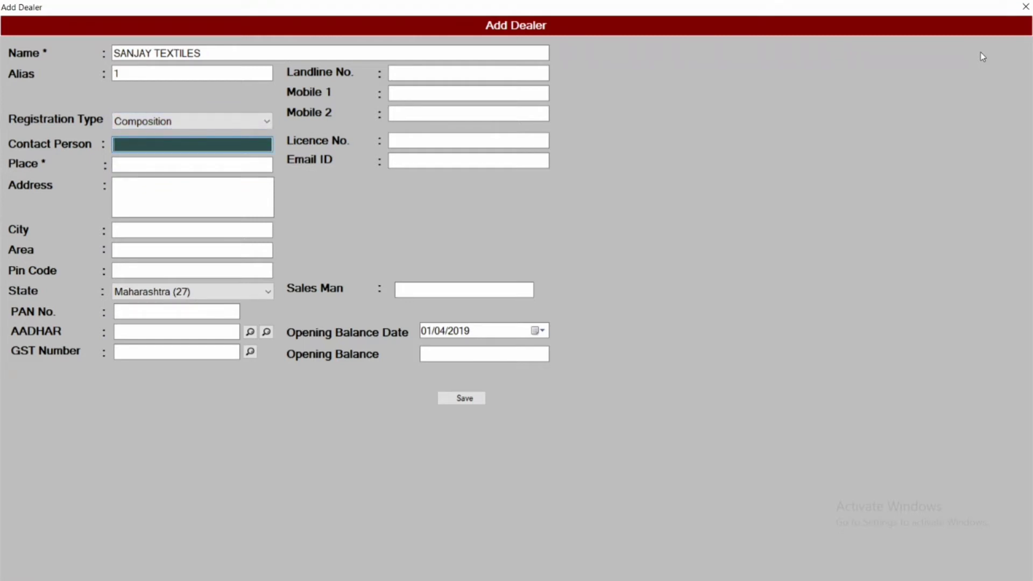
Step: Enter the contact person's name and begin entering the dealer's place
{"action": "type", "text": "SANJY BHAI"}
{"action": "key", "text": "Tab"}
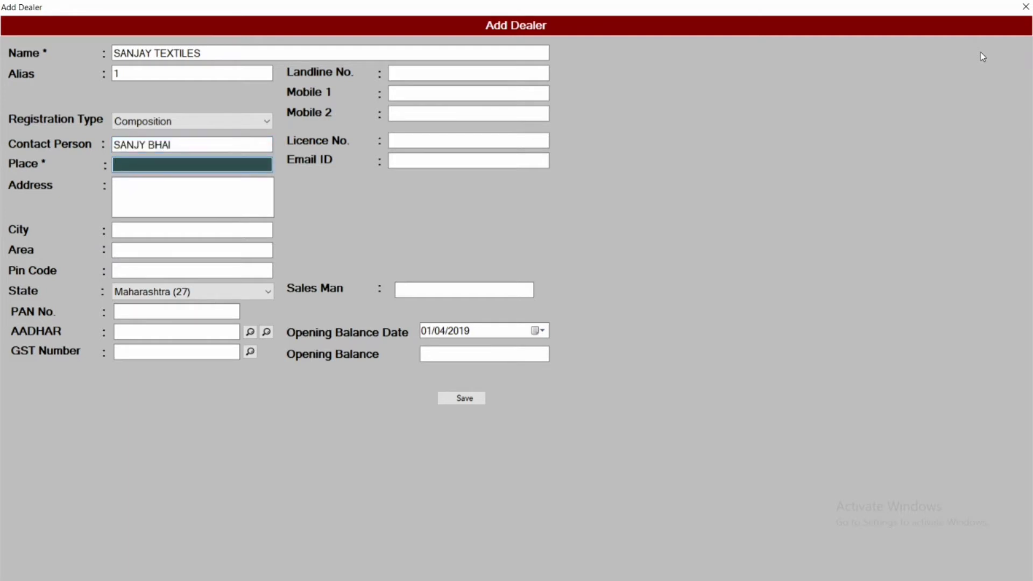
{"action": "type", "text": "MUMBAI"}
{"action": "key", "text": "BackSpace"}
{"action": "key", "text": "BackSpace"}
{"action": "key", "text": "BackSpace"}
{"action": "key", "text": "BackSpace"}
{"action": "key", "text": "BackSpace"}
{"action": "key", "text": "BackSpace"}
{"action": "type", "text": "M"}
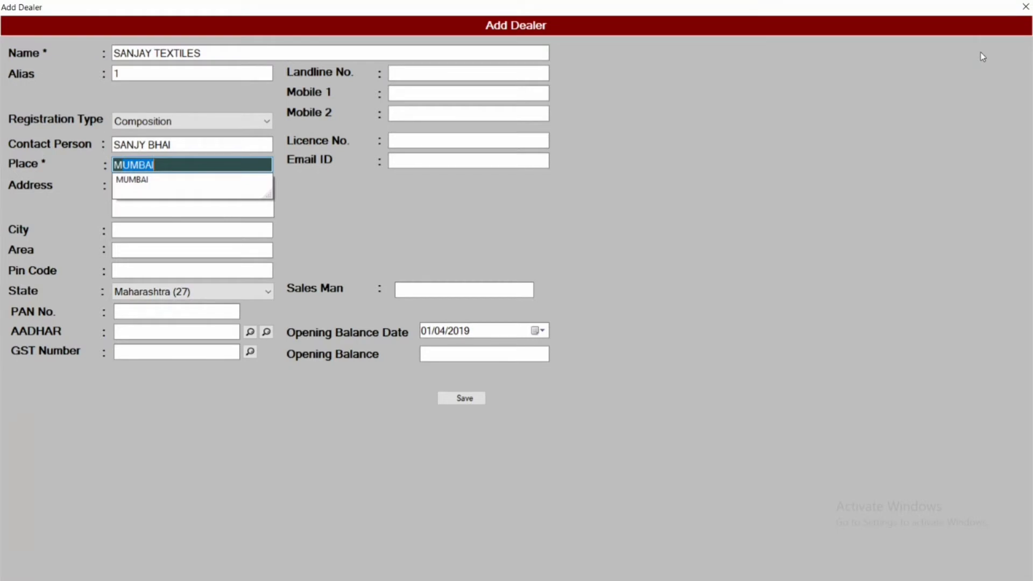
Step: Pick MUMBAI from the place autocomplete suggestions
{"action": "key", "text": "BackSpace"}
{"action": "key", "text": "BackSpace"}
{"action": "type", "text": "K"}
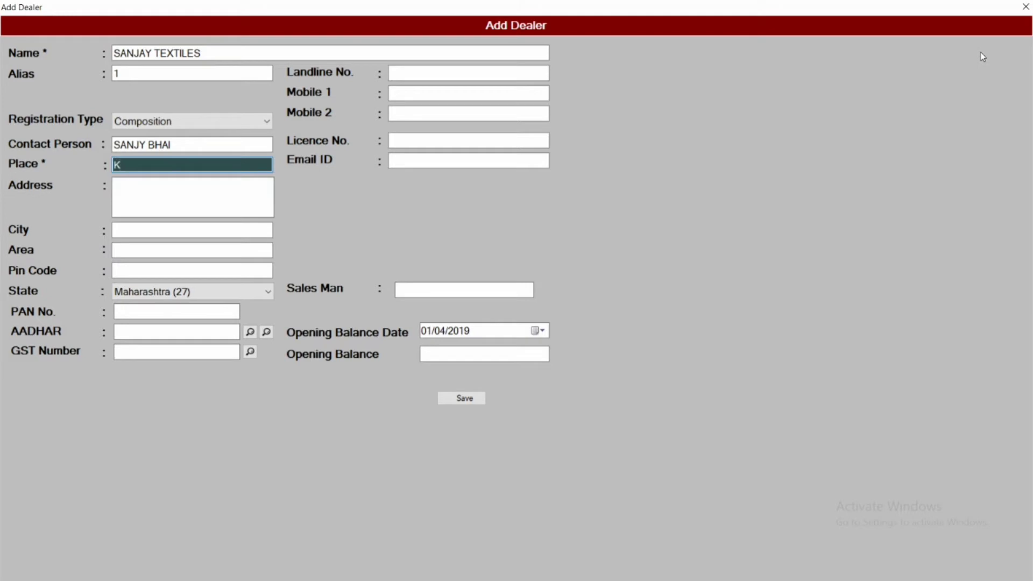
{"action": "key", "text": "BackSpace"}
{"action": "type", "text": "A"}
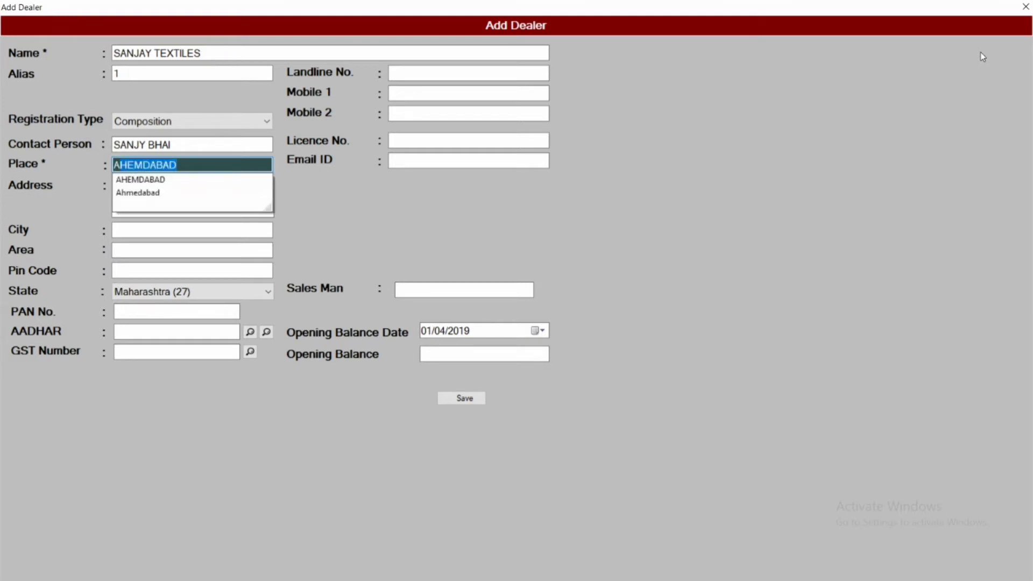
{"action": "key", "text": "BackSpace"}
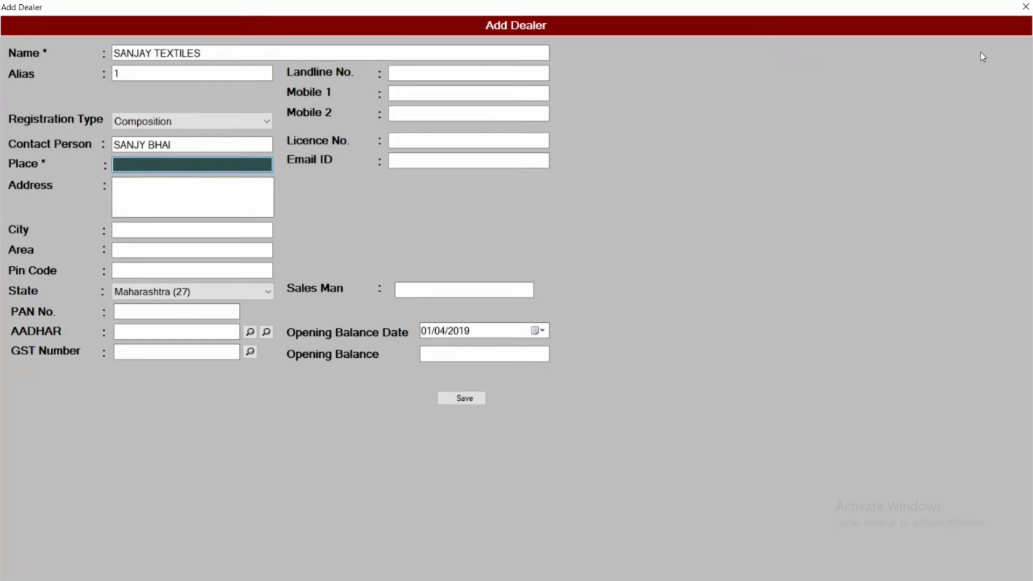
{"action": "type", "text": "MUMBAI"}
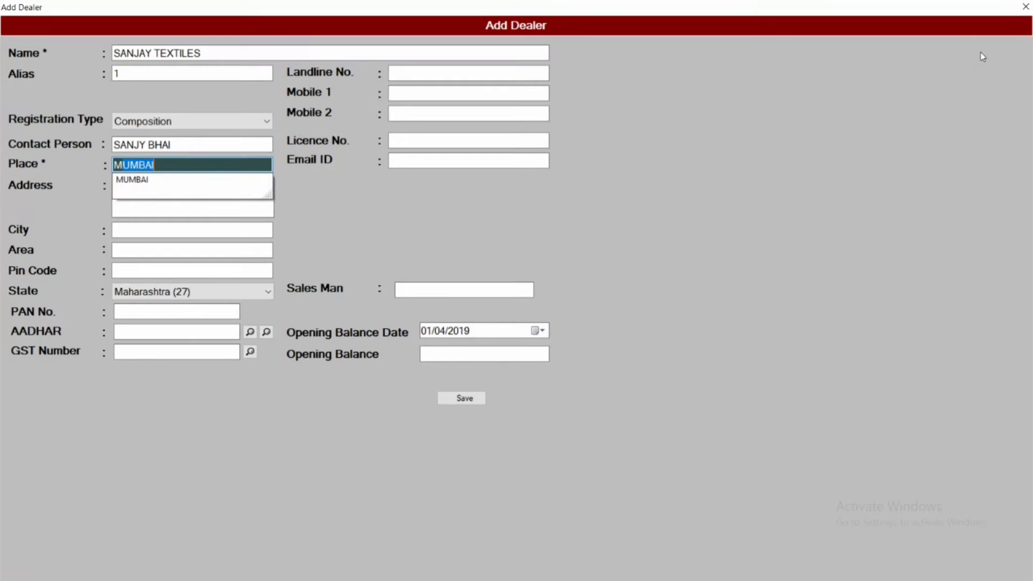
{"action": "key", "text": "Down"}
{"action": "left_click", "coordinate": [151, 183]}
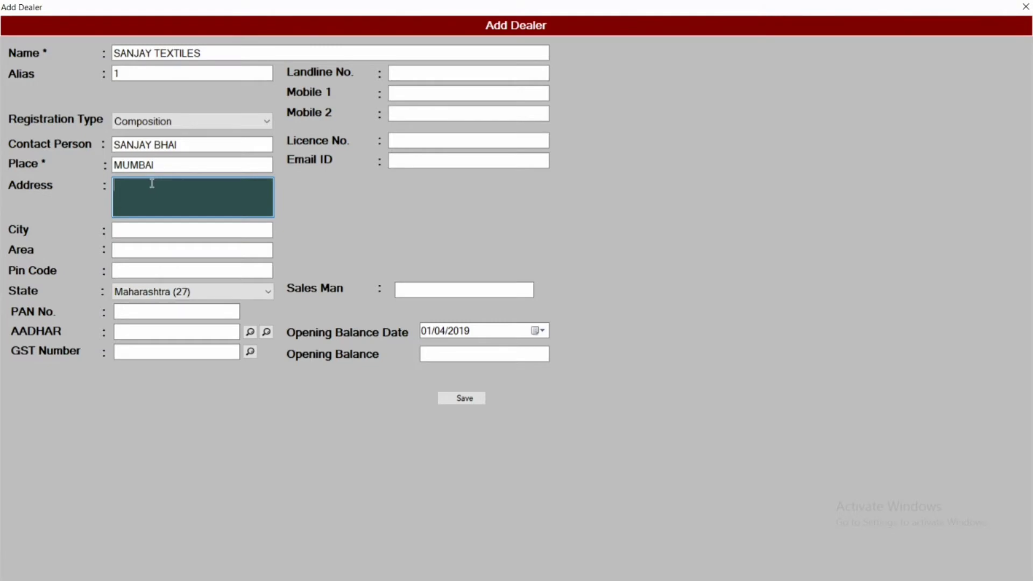
Step: Skip address, city, area, pin code and PAN, selecting Maharashtra (27) as the state
{"action": "key", "text": "Tab"}
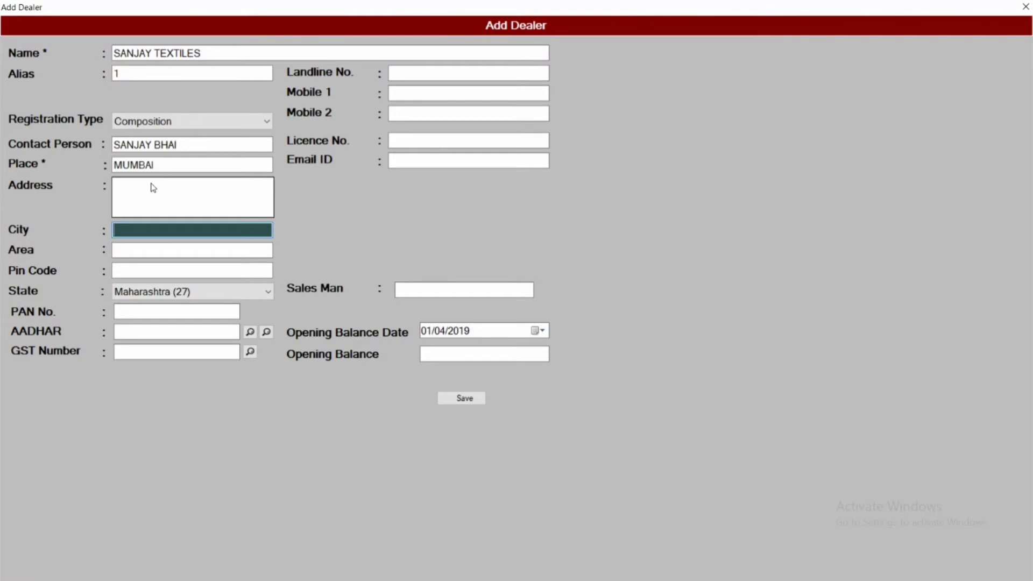
{"action": "key", "text": "Tab"}
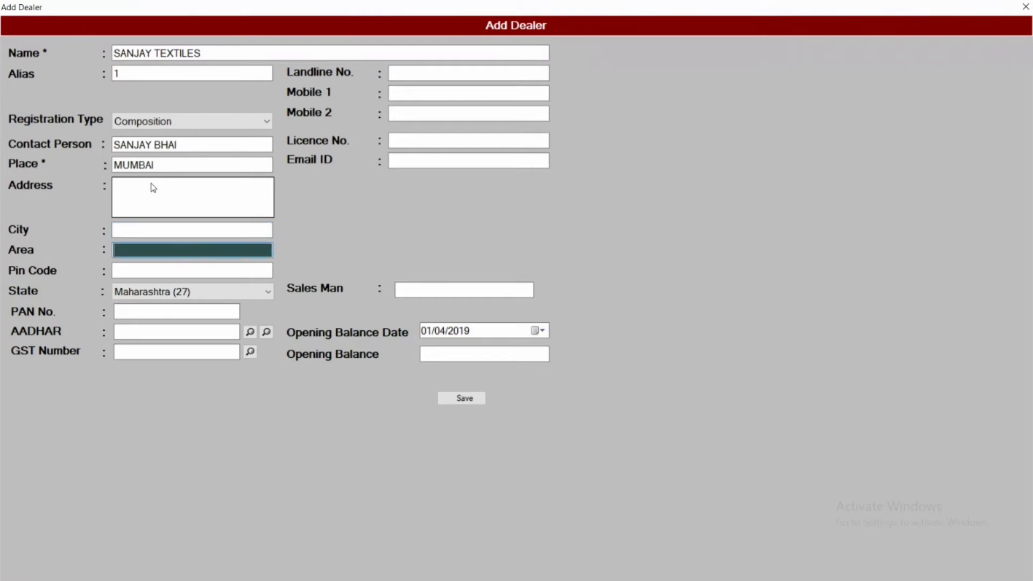
{"action": "key", "text": "Tab"}
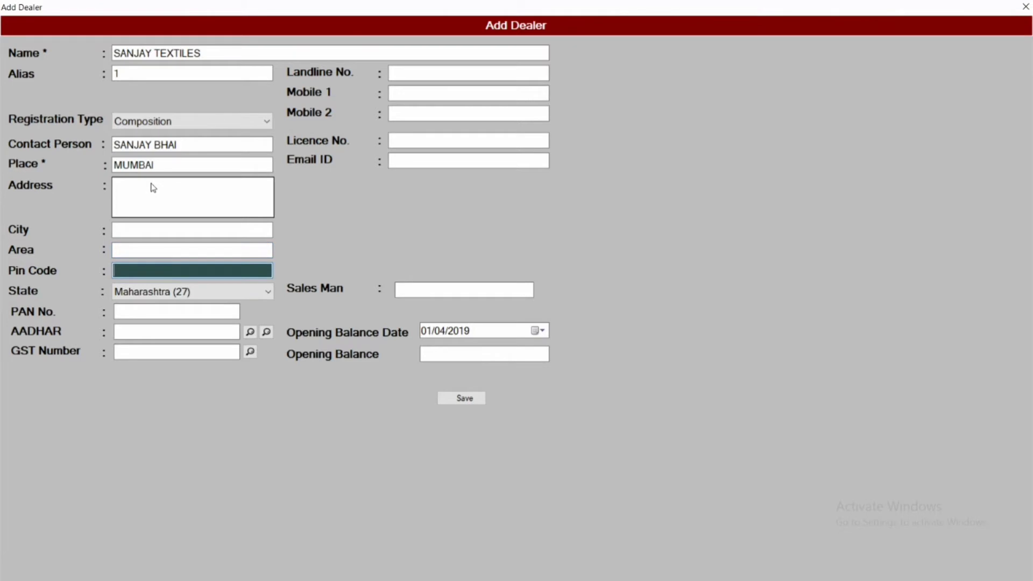
{"action": "key", "text": "Tab"}
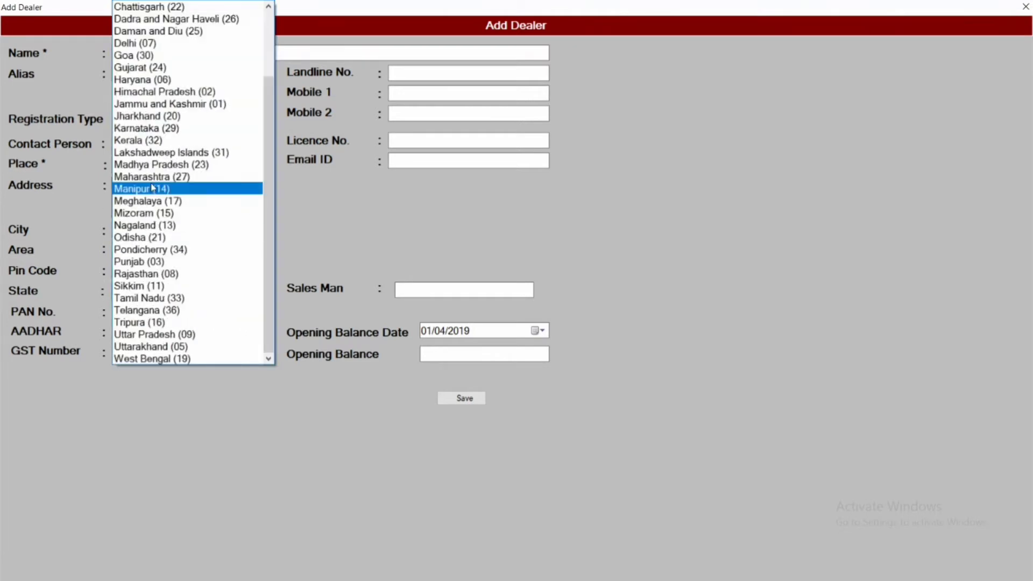
{"action": "key", "text": "Up"}
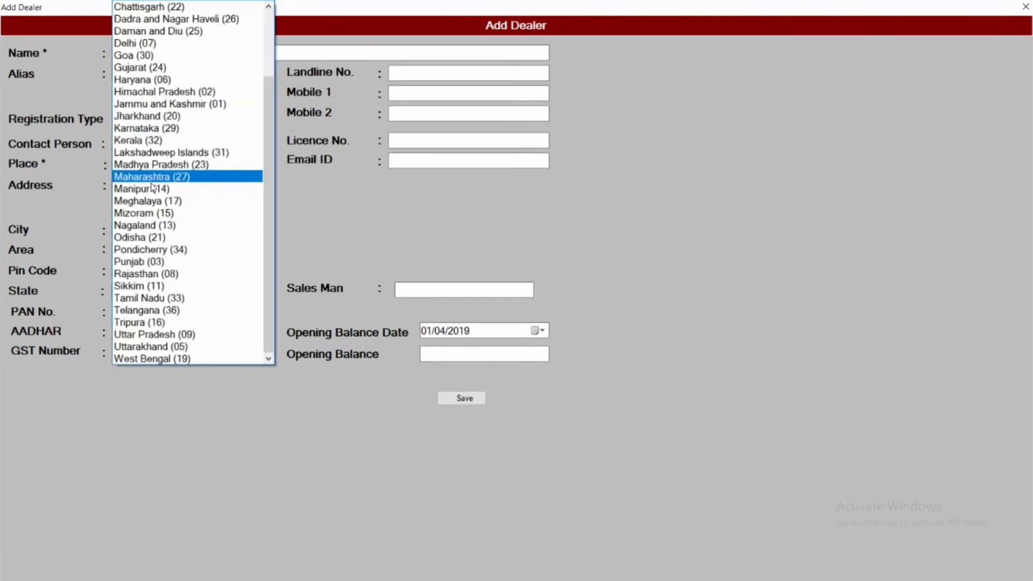
{"action": "key", "text": "Tab"}
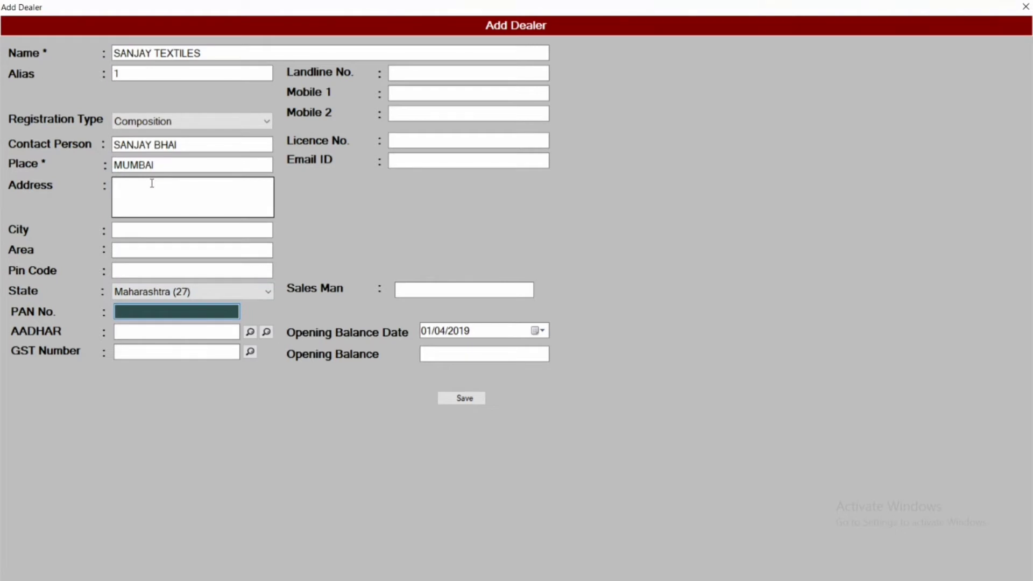
{"action": "key", "text": "Tab"}
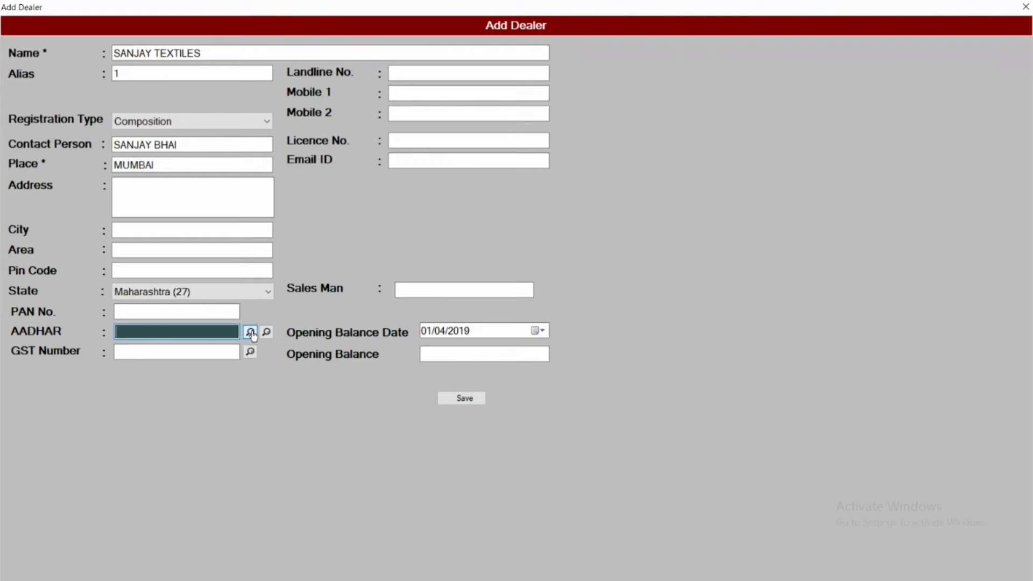
Step: Enter a GST number, edit it, and dismiss the Invalid GST Number warning
{"action": "key", "text": "Tab"}
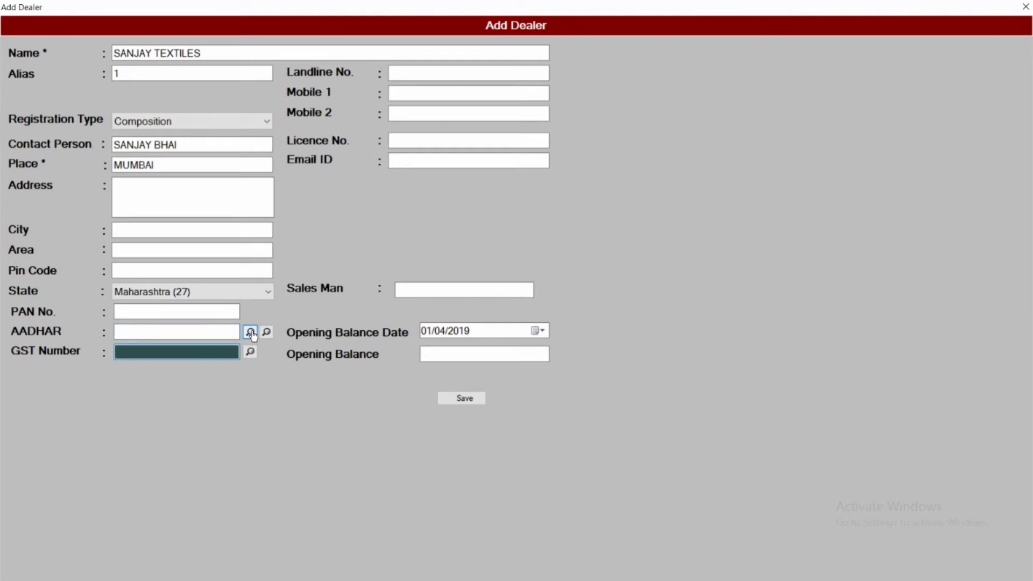
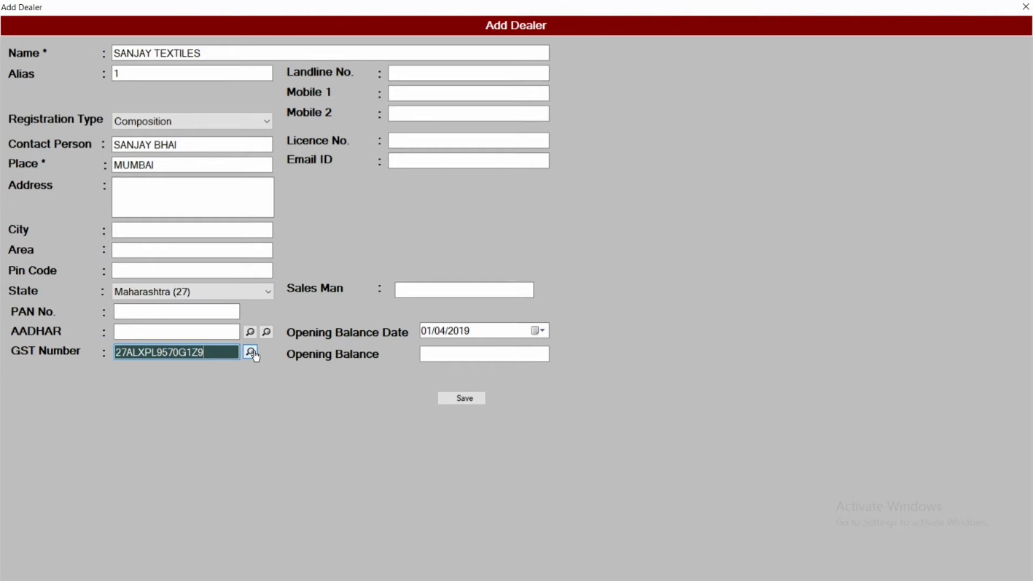
{"action": "left_click", "coordinate": [251, 352]}
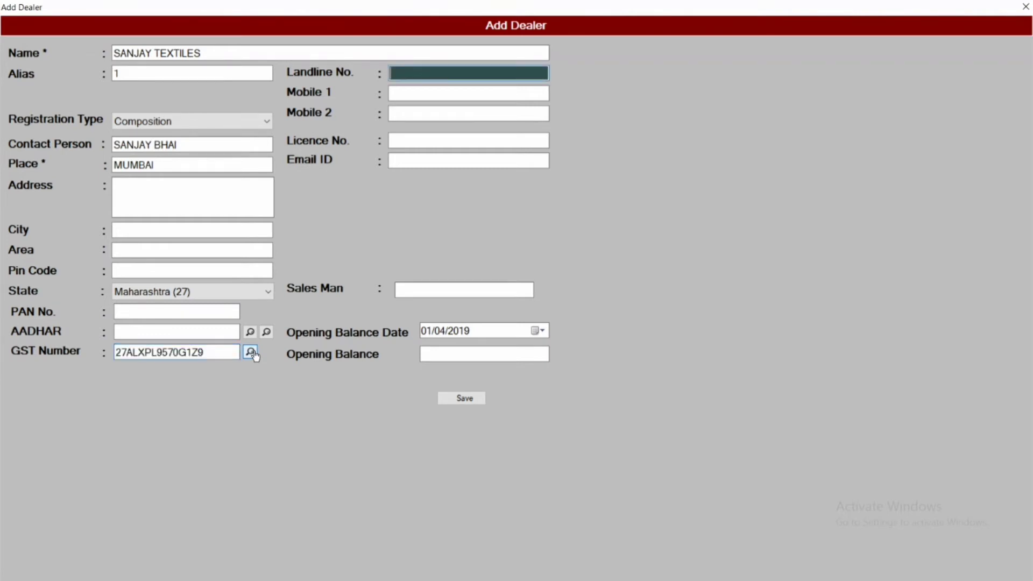
{"action": "double_click", "coordinate": [214, 357]}
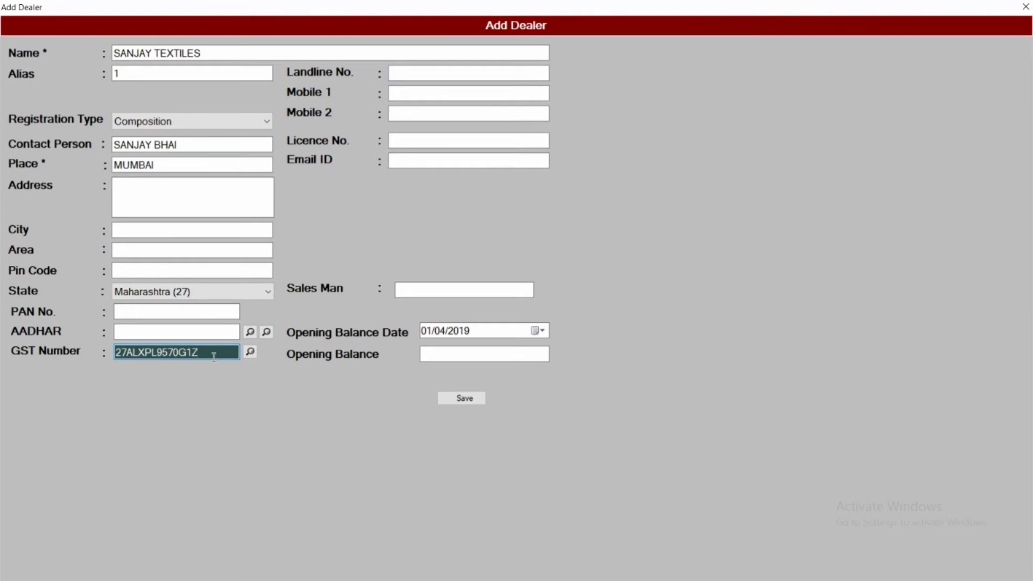
{"action": "type", "text": "8"}
{"action": "key", "text": "Return"}
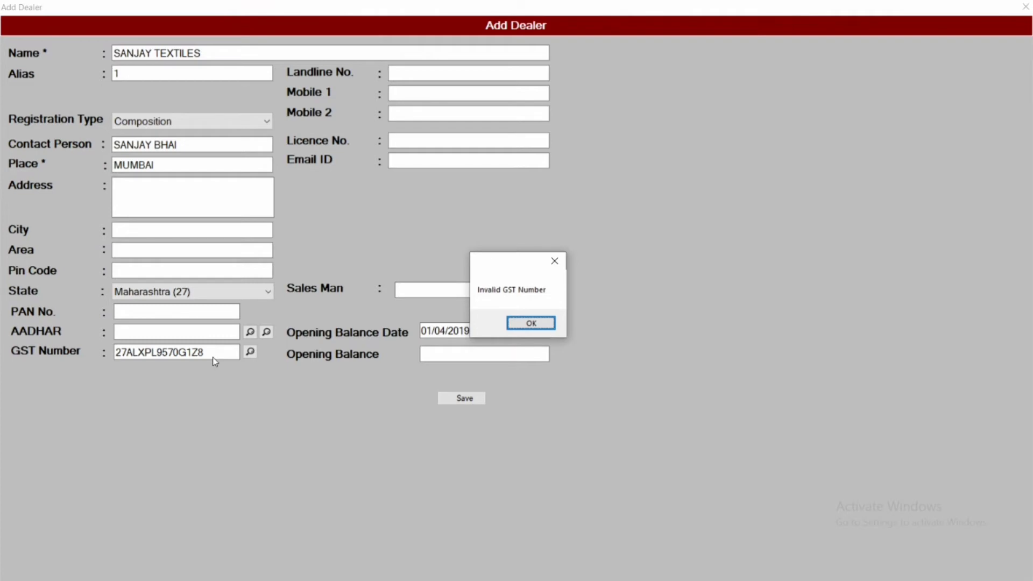
{"action": "key", "text": "Return"}
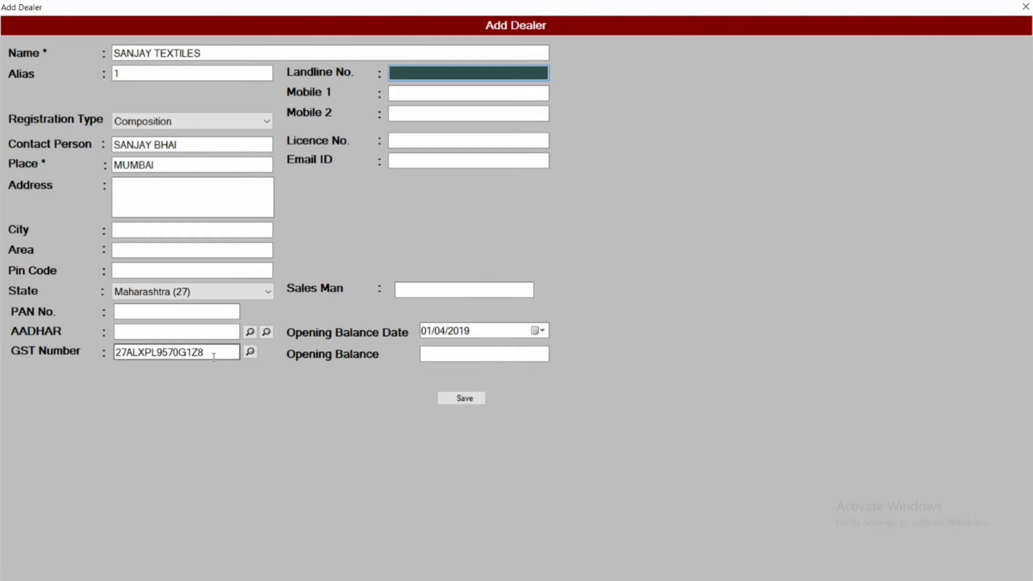
Step: Replace it with the corrected GST number, which Guru converts to capitals
{"action": "double_click", "coordinate": [213, 357]}
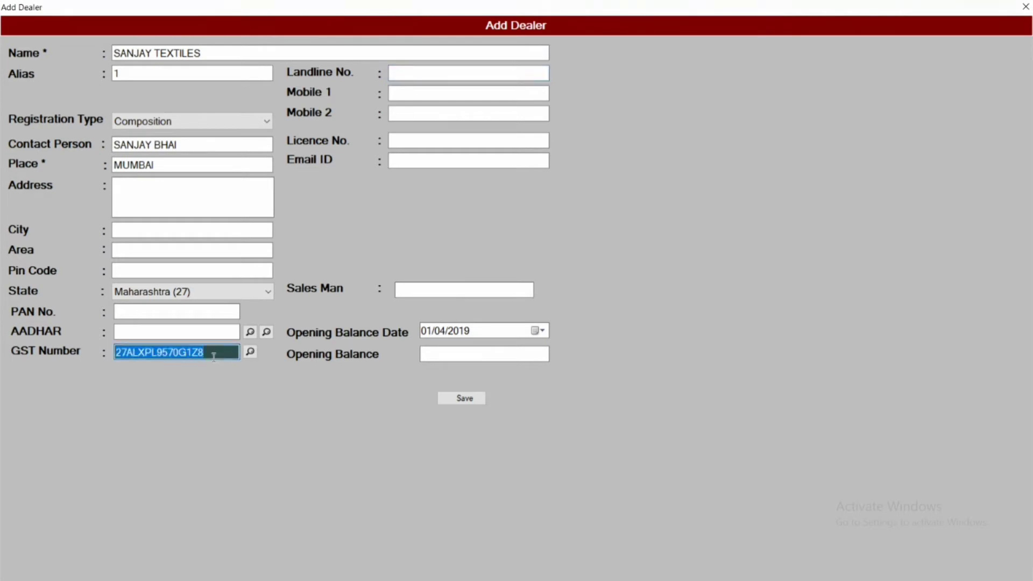
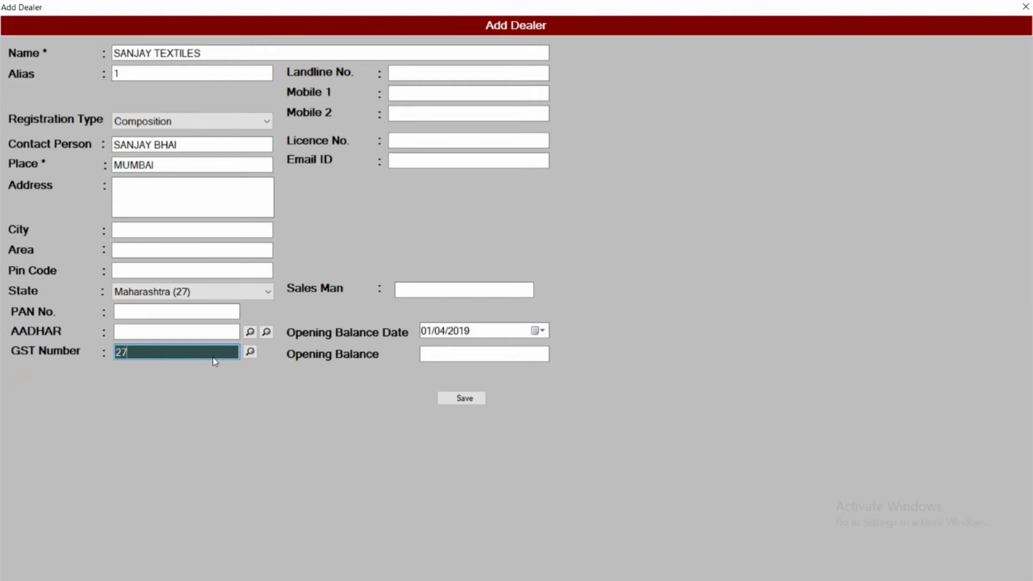
{"action": "key", "text": "Tab"}
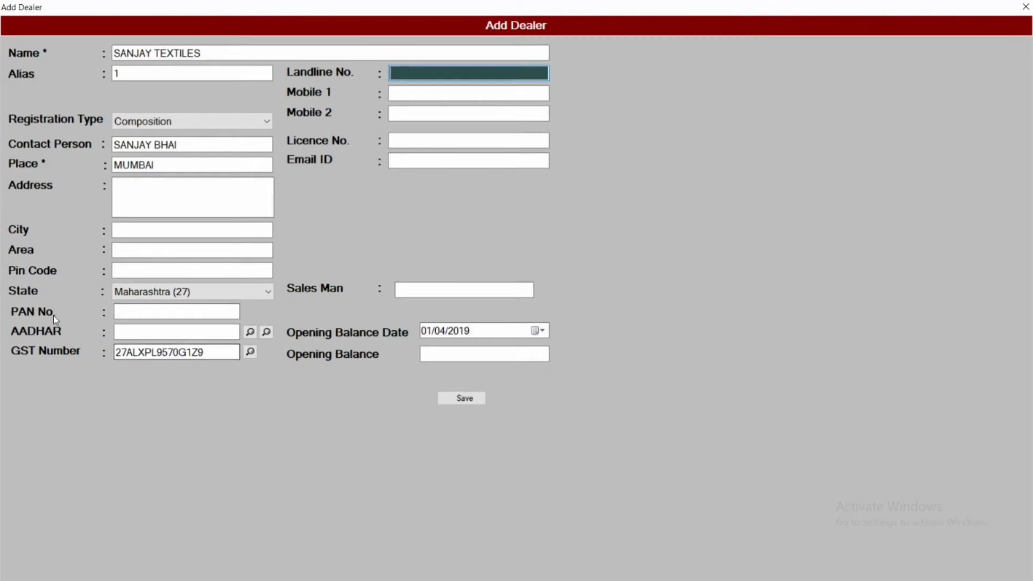
Step: Replace the name SANJAY TEXTILES with 'sanjay textiles'
{"action": "left_click", "coordinate": [224, 56]}
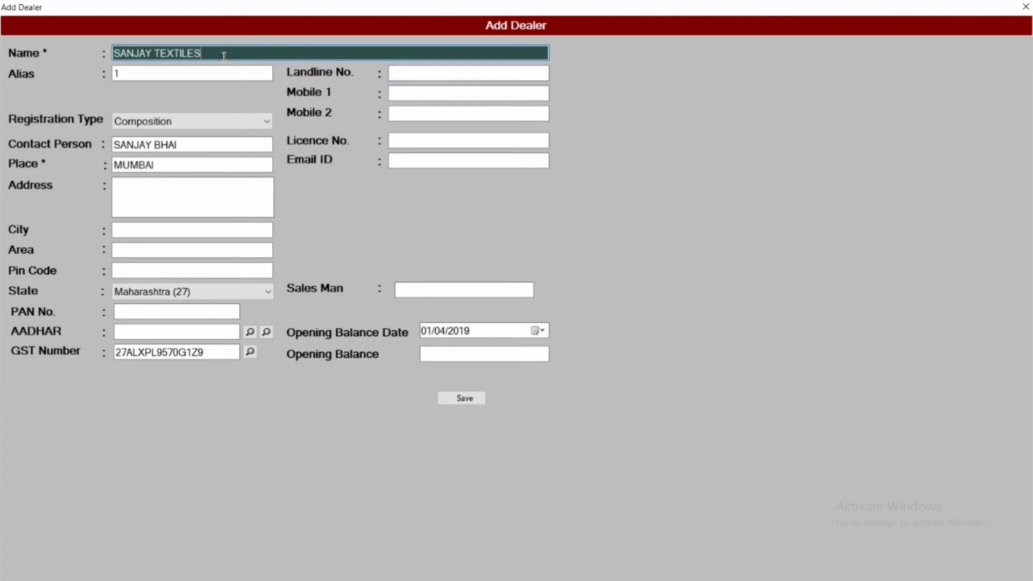
{"action": "key", "text": "BackSpace"}
{"action": "key", "text": "BackSpace"}
{"action": "key", "text": "BackSpace"}
{"action": "key", "text": "BackSpace"}
{"action": "key", "text": "BackSpace"}
{"action": "key", "text": "BackSpace"}
{"action": "key", "text": "BackSpace"}
{"action": "key", "text": "BackSpace"}
{"action": "key", "text": "BackSpace"}
{"action": "key", "text": "BackSpace"}
{"action": "key", "text": "BackSpace"}
{"action": "key", "text": "BackSpace"}
{"action": "key", "text": "BackSpace"}
{"action": "key", "text": "BackSpace"}
{"action": "key", "text": "BackSpace"}
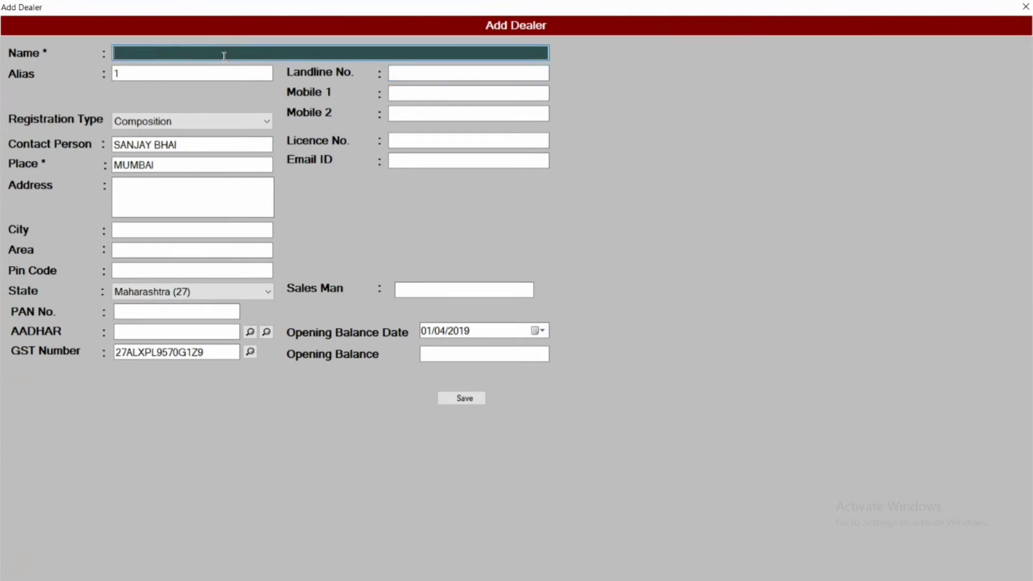
{"action": "type", "text": "sanjay textiles"}
{"action": "key", "text": "Return"}
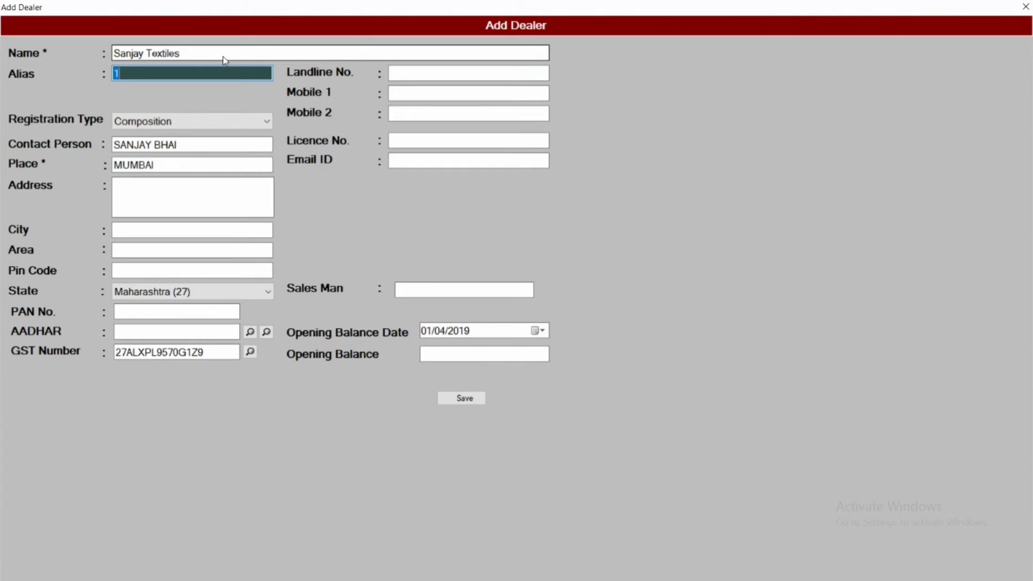
{"action": "left_click", "coordinate": [408, 70]}
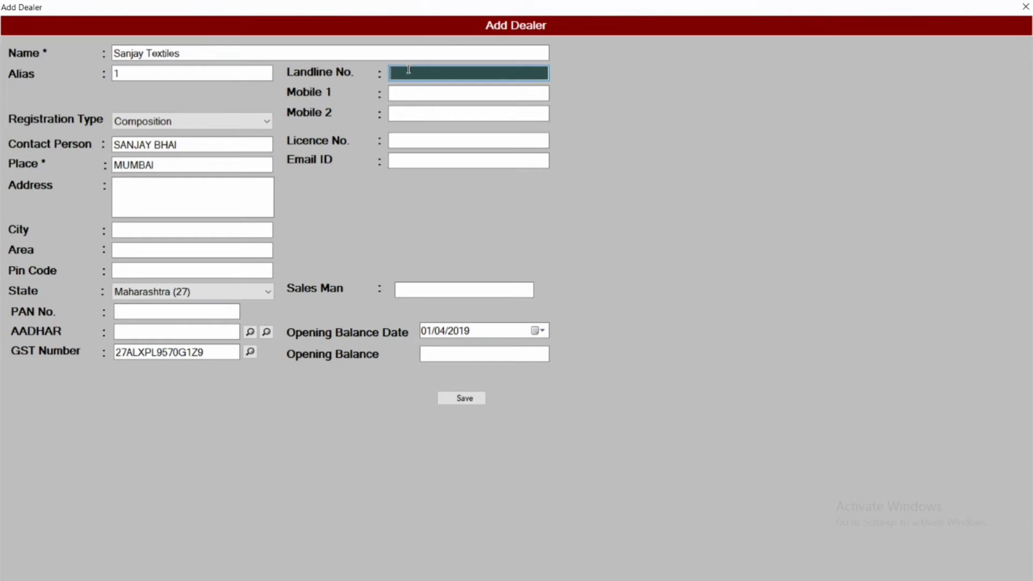
Step: Enter the dealer's mobile number in Mobile 1, skipping Mobile 2, licence, email and salesman
{"action": "key", "text": "Tab"}
{"action": "key", "text": "Tab"}
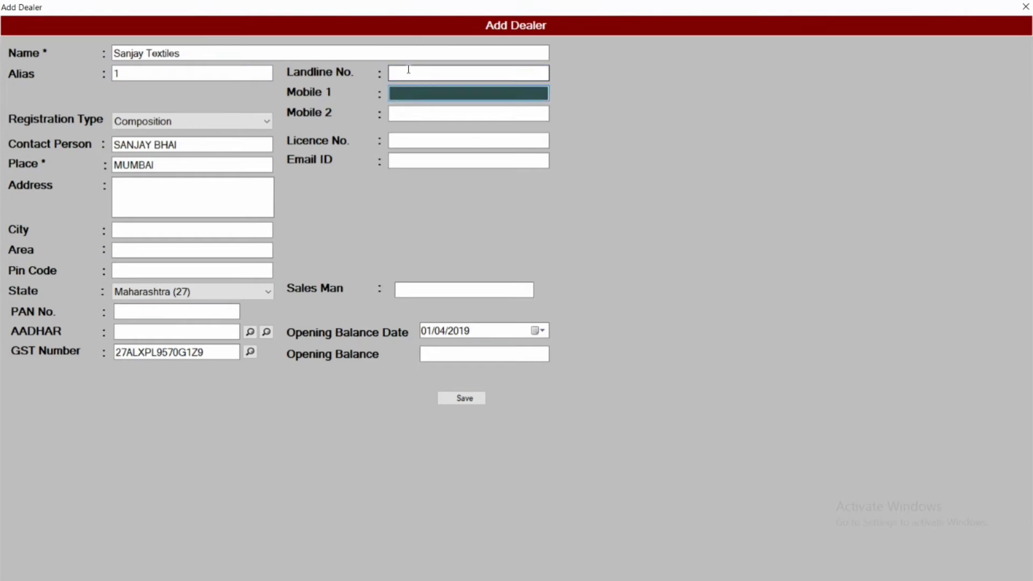
{"action": "key", "text": "shift+Tab"}
{"action": "key", "text": "Tab"}
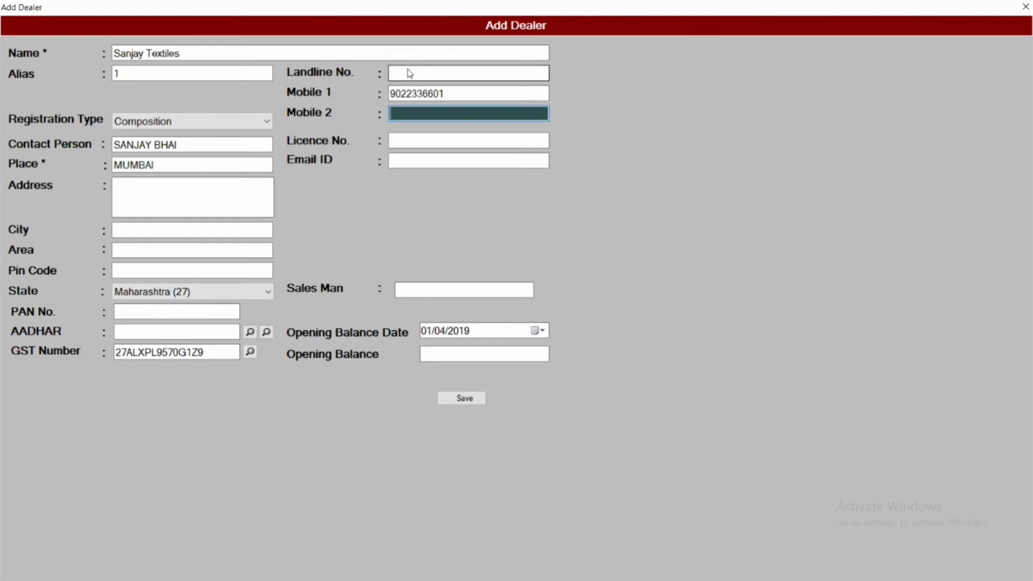
{"action": "key", "text": "Tab"}
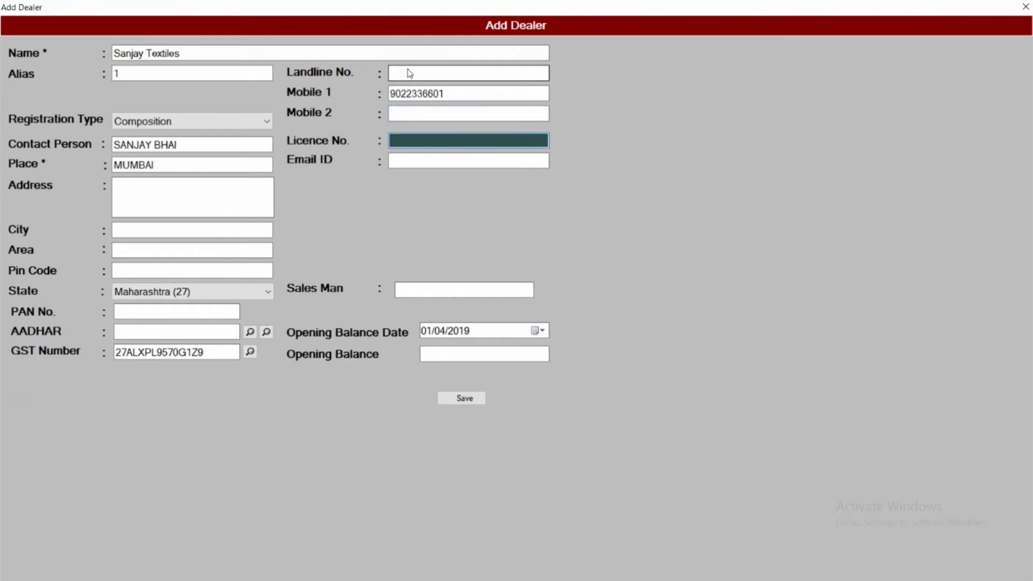
{"action": "key", "text": "Tab"}
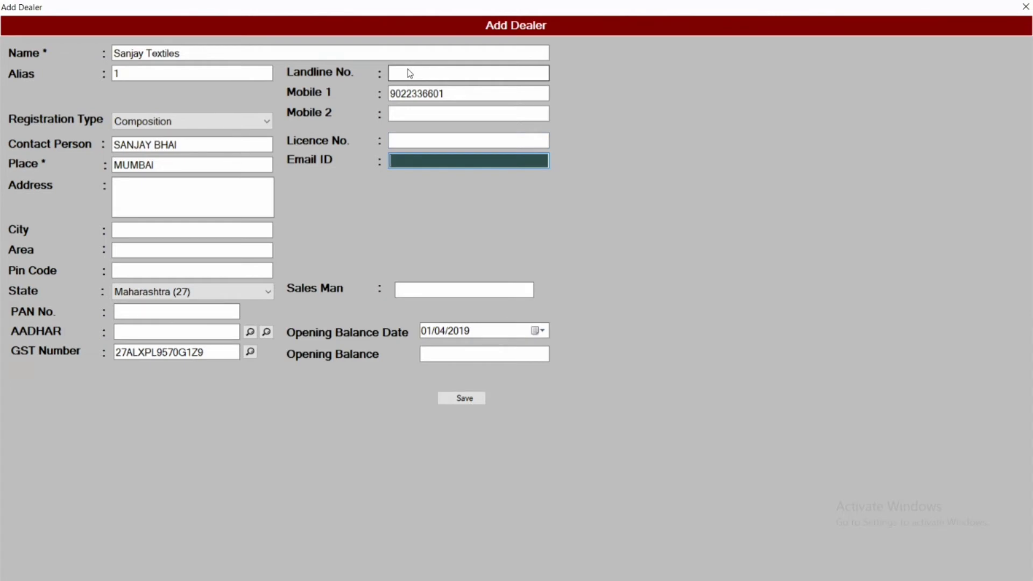
{"action": "key", "text": "shift+Tab"}
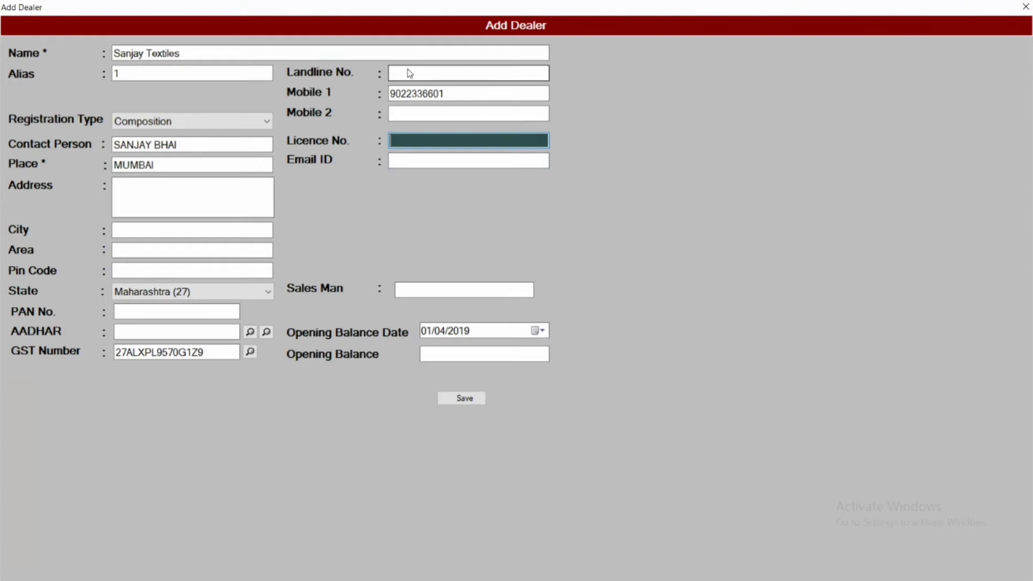
{"action": "key", "text": "Tab"}
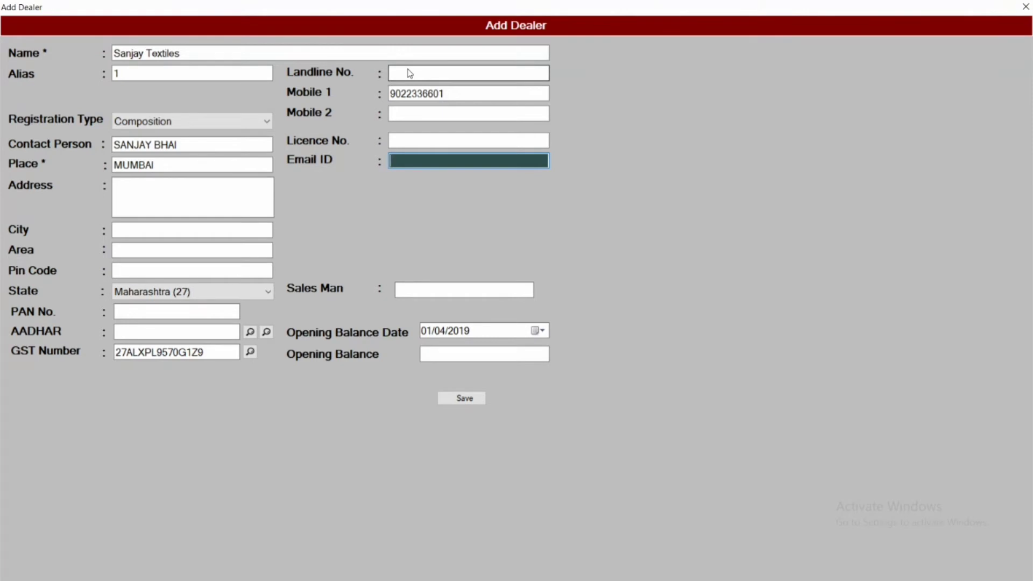
{"action": "key", "text": "Tab"}
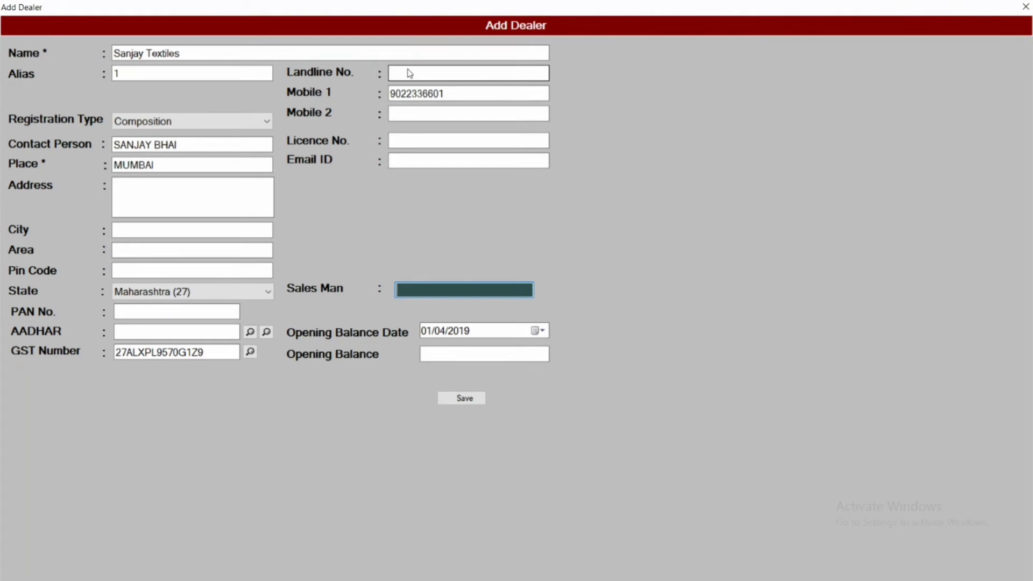
{"action": "key", "text": "Tab"}
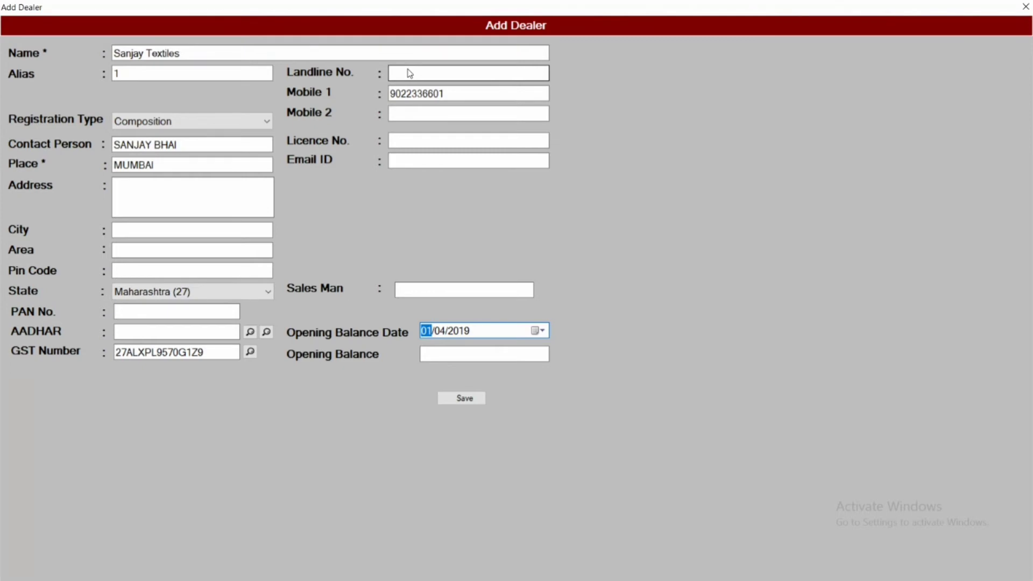
Step: Enter 50000 as the opening balance, after briefly trying -20000
{"action": "key", "text": "Tab"}
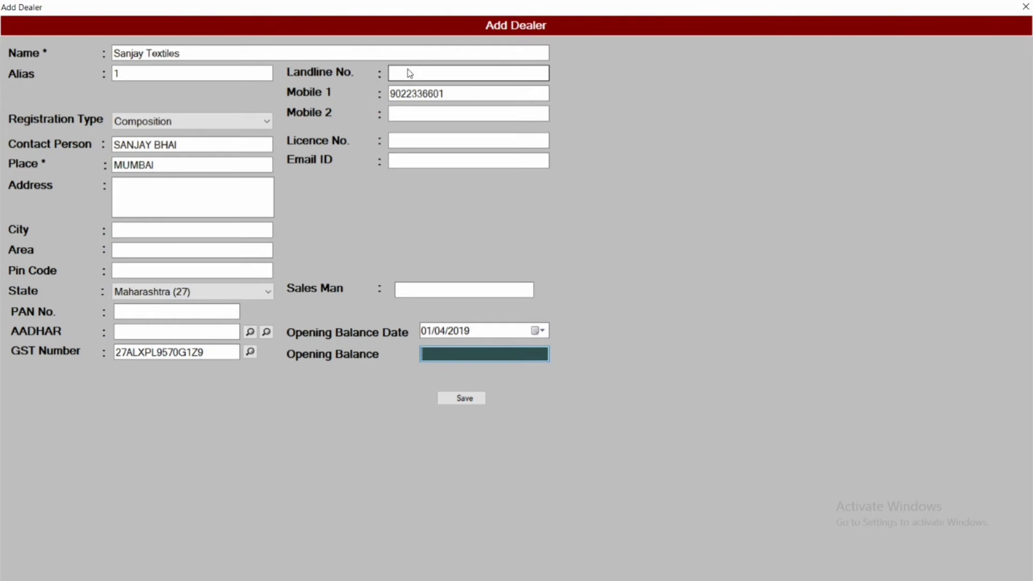
{"action": "type", "text": "50000"}
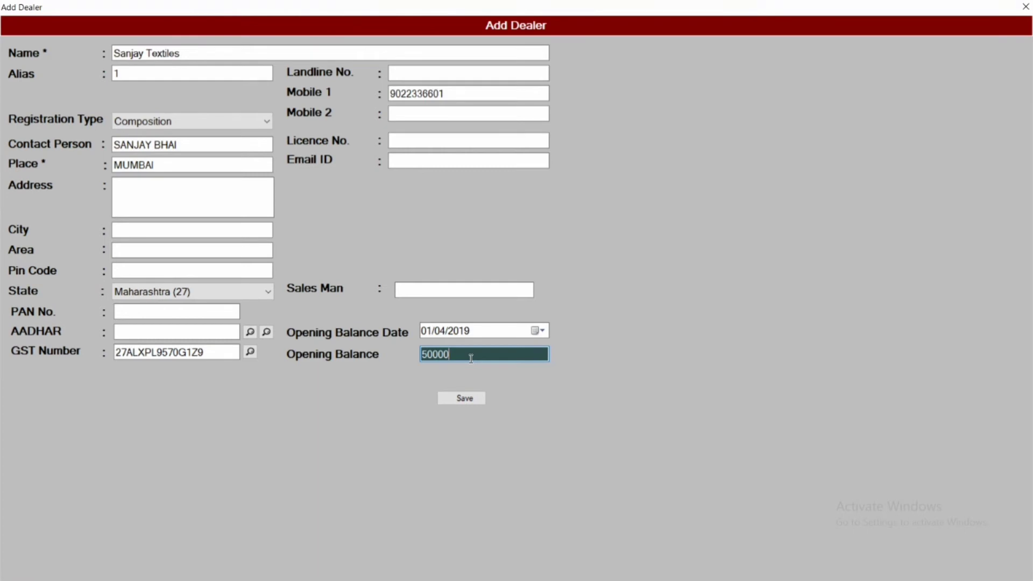
{"action": "key", "text": "BackSpace"}
{"action": "key", "text": "BackSpace"}
{"action": "key", "text": "BackSpace"}
{"action": "key", "text": "BackSpace"}
{"action": "key", "text": "BackSpace"}
{"action": "type", "text": "-"}
{"action": "type", "text": "20000"}
{"action": "key", "text": "BackSpace"}
{"action": "key", "text": "BackSpace"}
{"action": "key", "text": "BackSpace"}
{"action": "key", "text": "BackSpace"}
{"action": "key", "text": "BackSpace"}
{"action": "key", "text": "BackSpace"}
{"action": "type", "text": "50000"}
{"action": "key", "text": "Tab"}
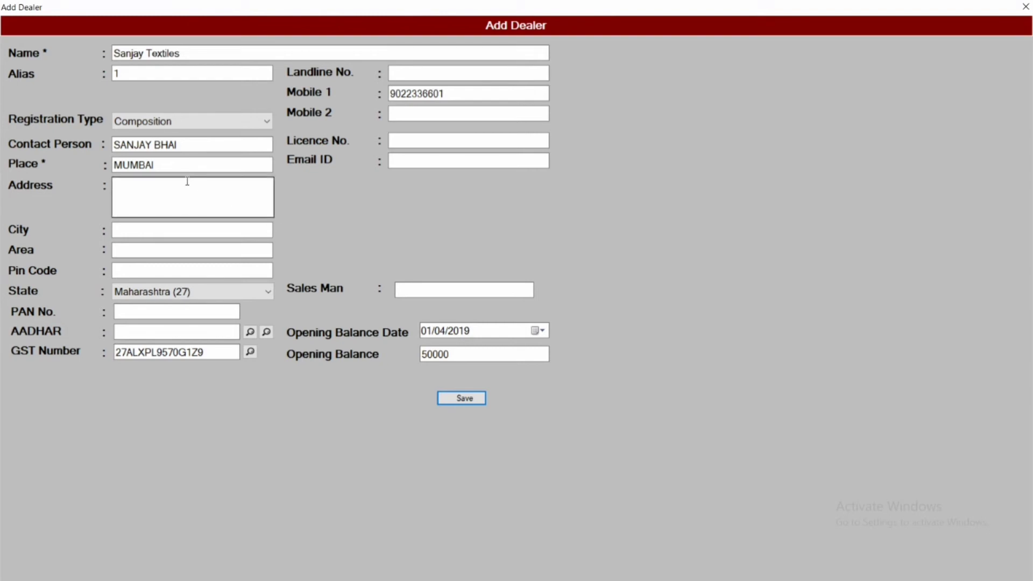
Step: Save the dealer record and acknowledge the Data Saved Successfully message
{"action": "left_click", "coordinate": [166, 166]}
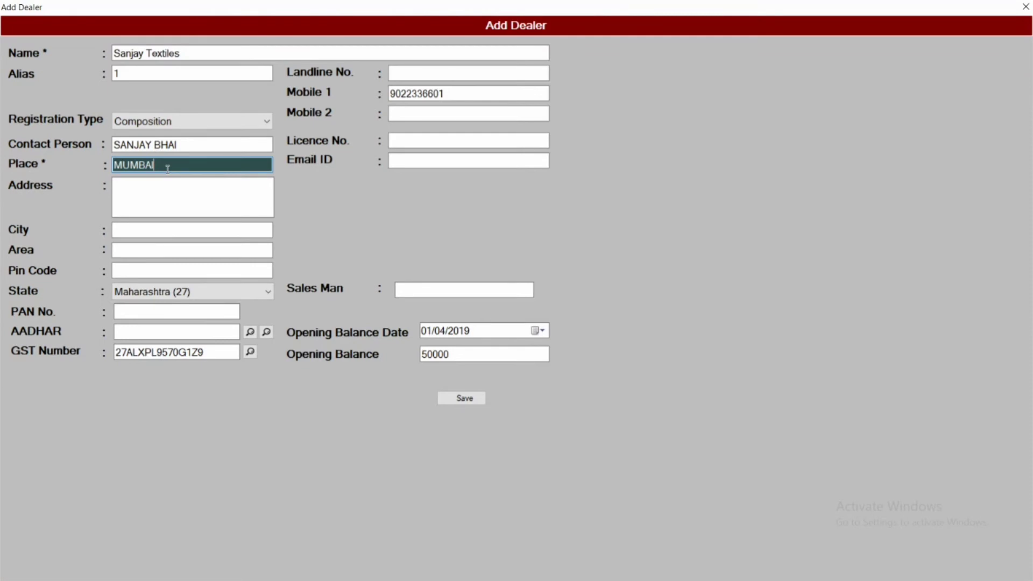
{"action": "key", "text": "Return"}
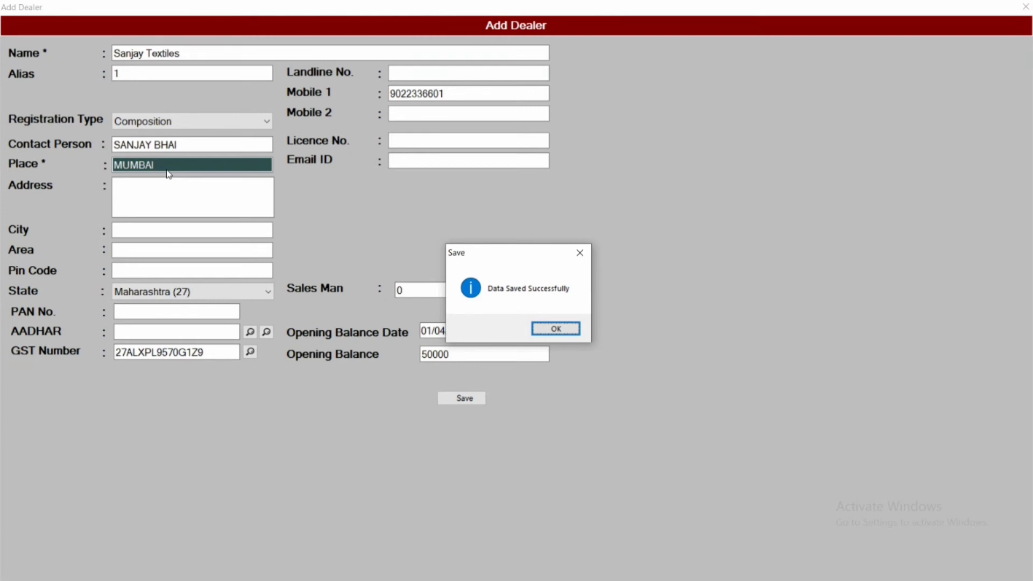
{"action": "key", "text": "Return"}
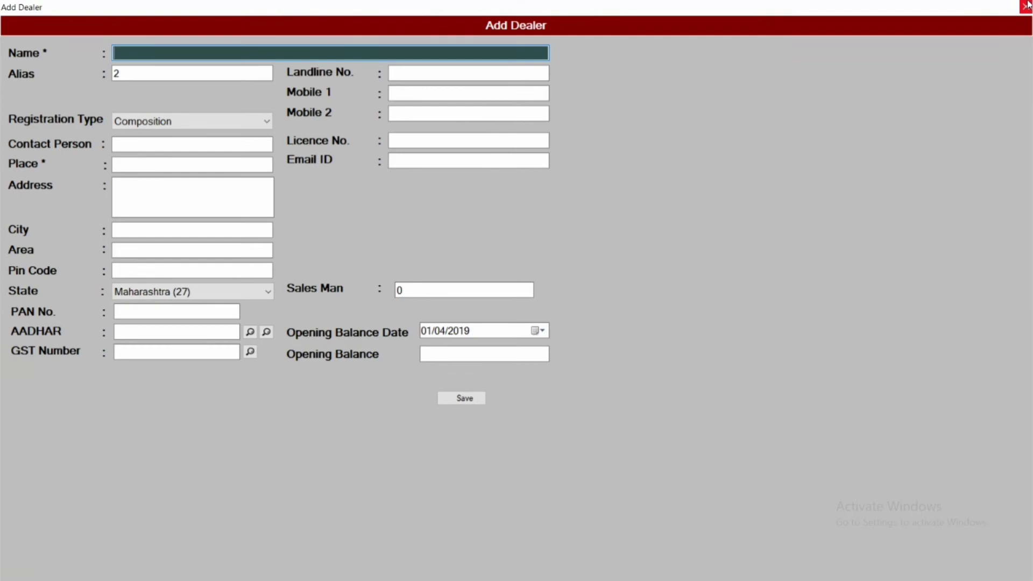
Step: Close the Add Dealer and Account Master windows, then reopen the DEALERS (F12) list
{"action": "left_click", "coordinate": [1027, 4]}
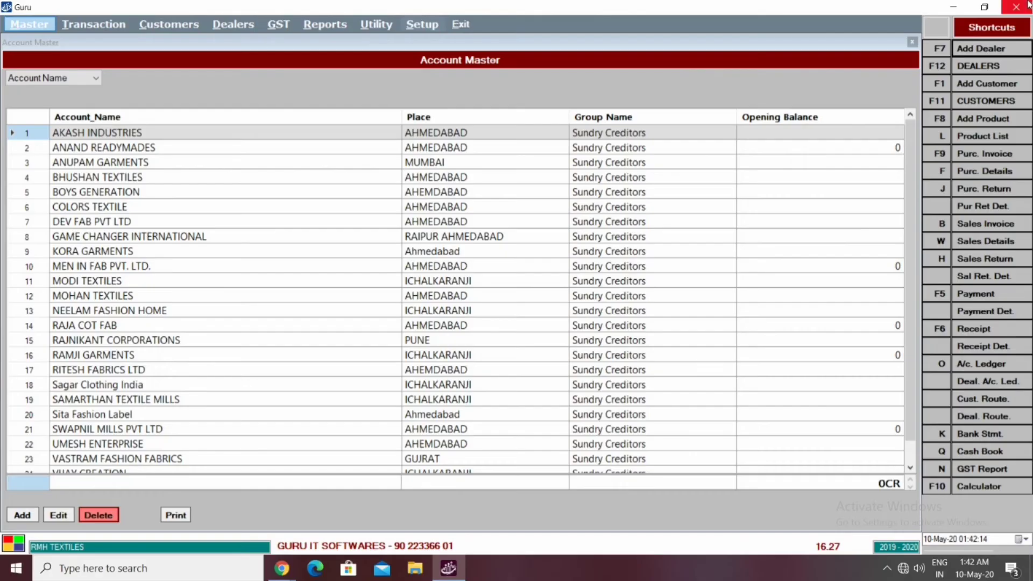
{"action": "left_click", "coordinate": [1027, 5]}
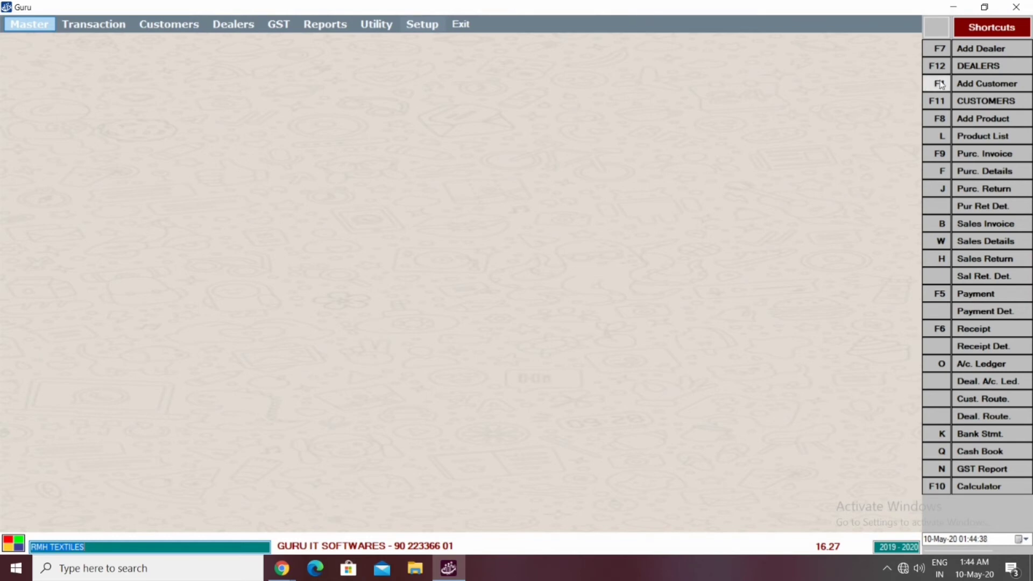
{"action": "left_click", "coordinate": [981, 66]}
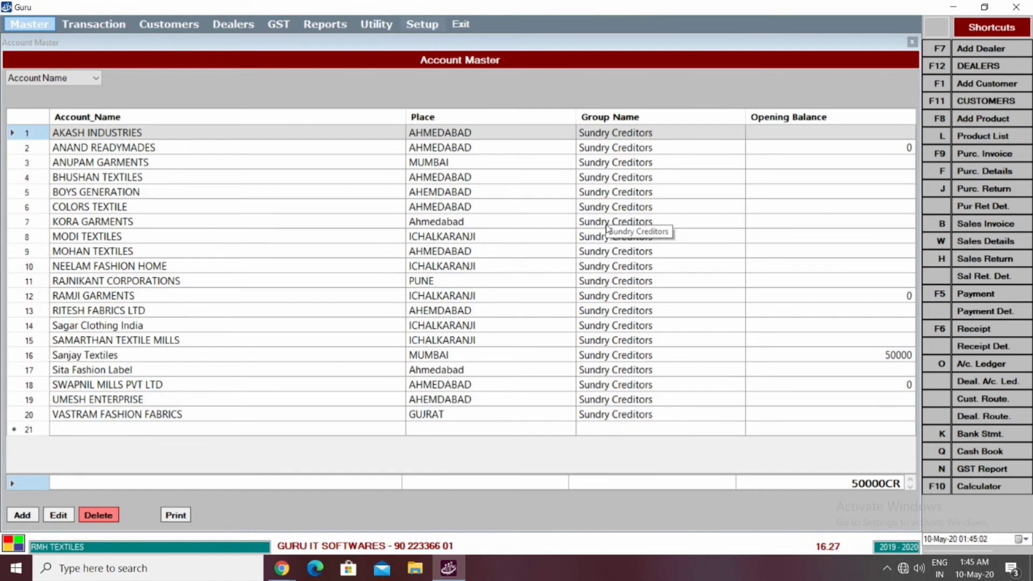
Step: Filter the account grid with 'san' and open the Sanjay Textiles dealer record
{"action": "type", "text": "san"}
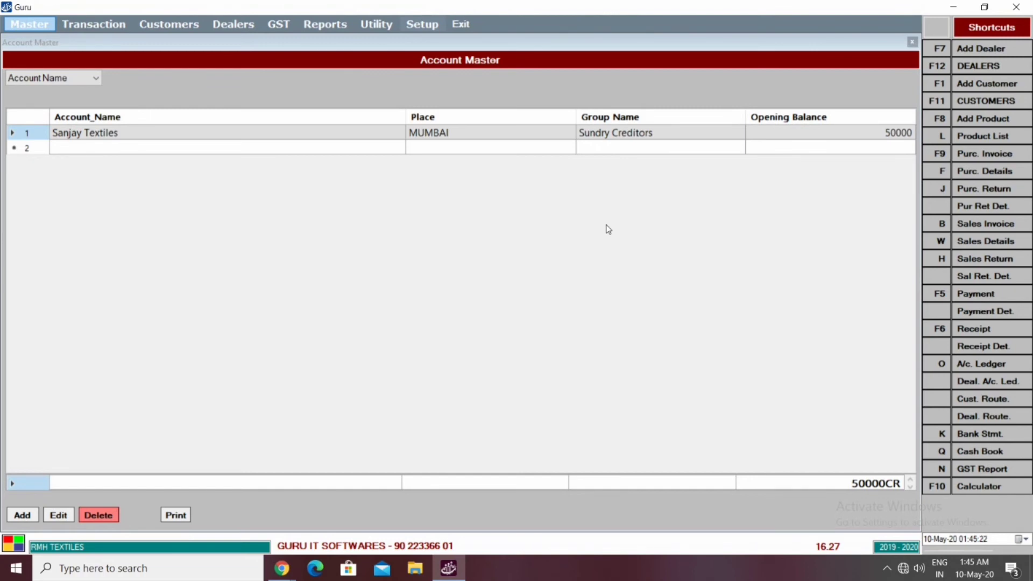
{"action": "key", "text": "Return"}
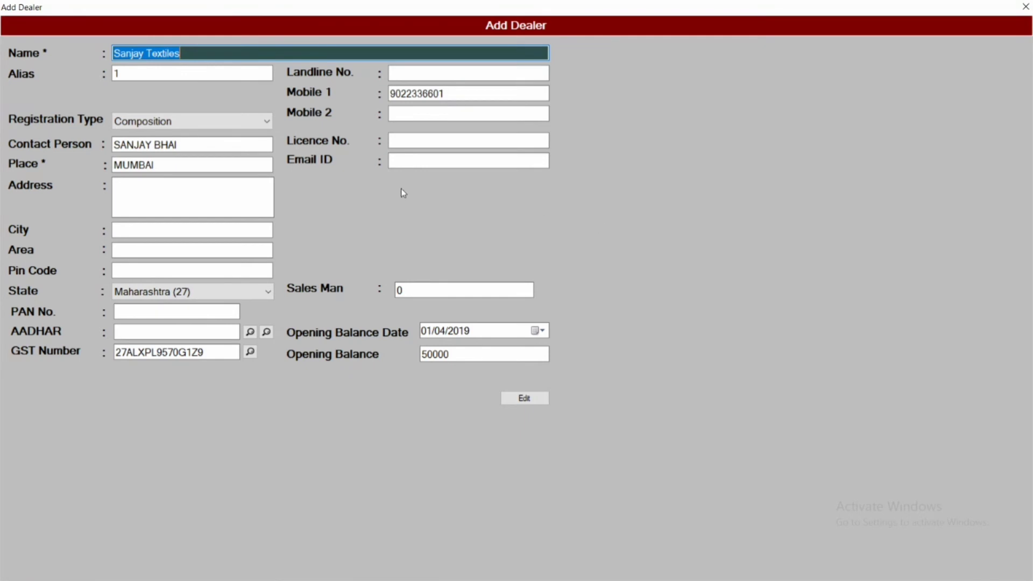
Step: Enter MUMBAI as Sanjay Textiles' address, save, and dismiss the update message
{"action": "left_click", "coordinate": [263, 197]}
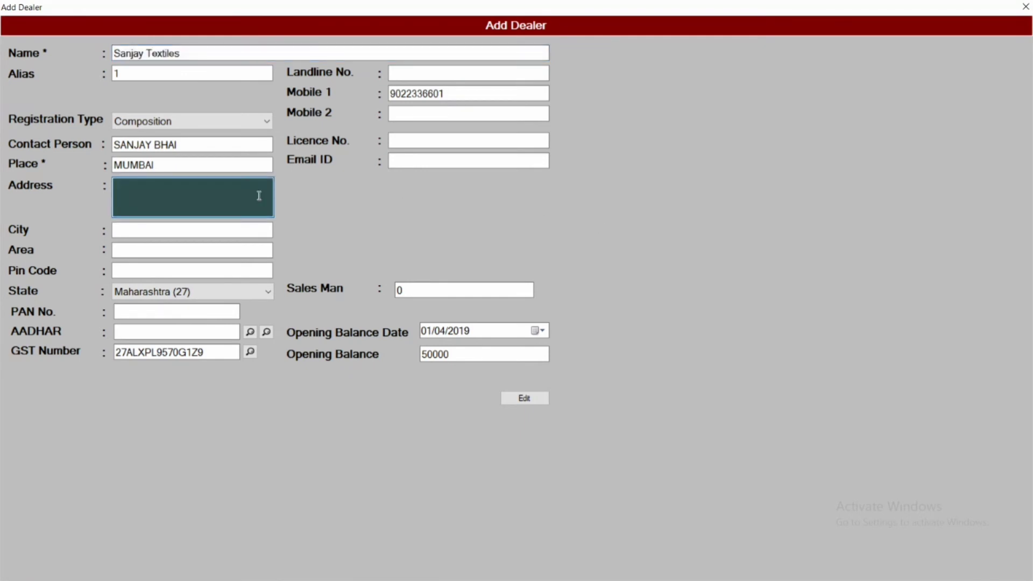
{"action": "type", "text": "MUMBAI"}
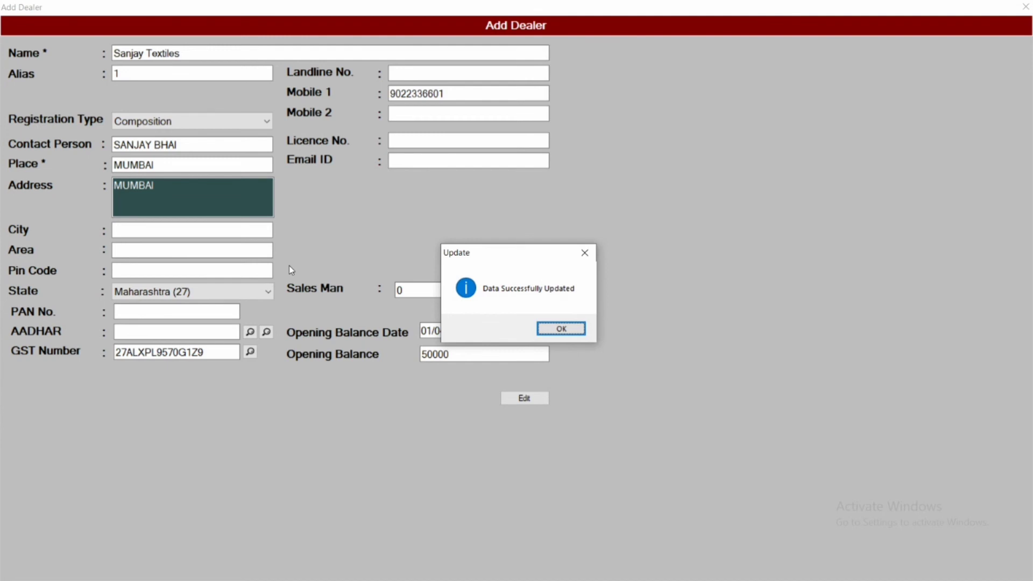
{"action": "key", "text": "Return"}
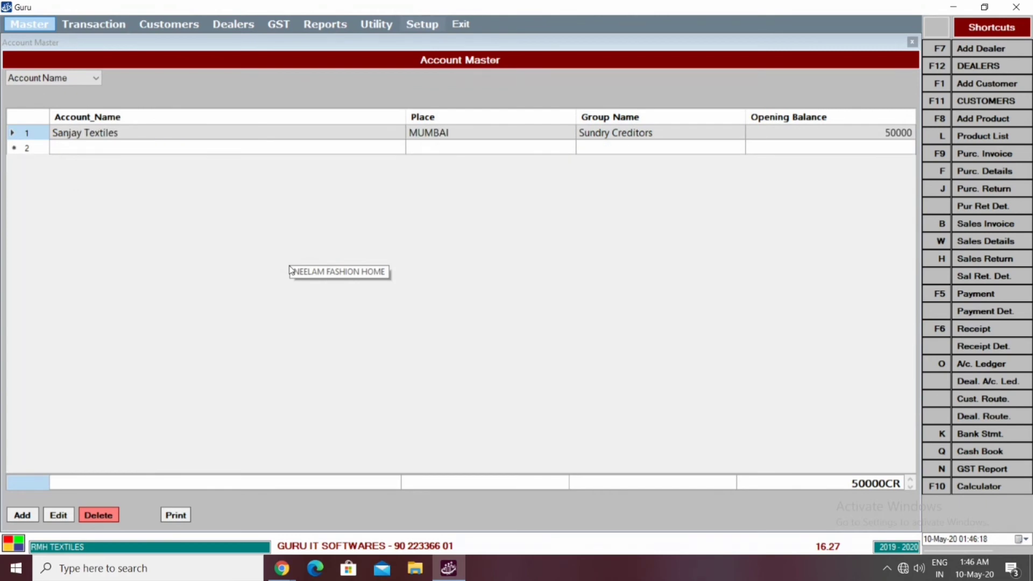
Step: Reopen Sanjay Textiles' dealer form to check the MUMBAI address, then close it
{"action": "key", "text": "Return"}
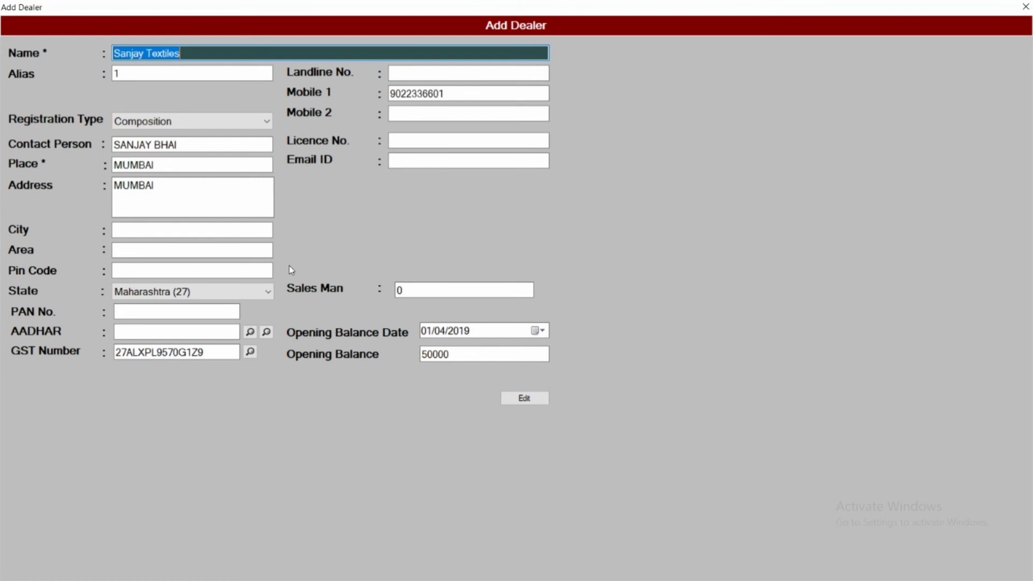
{"action": "key", "text": "Escape"}
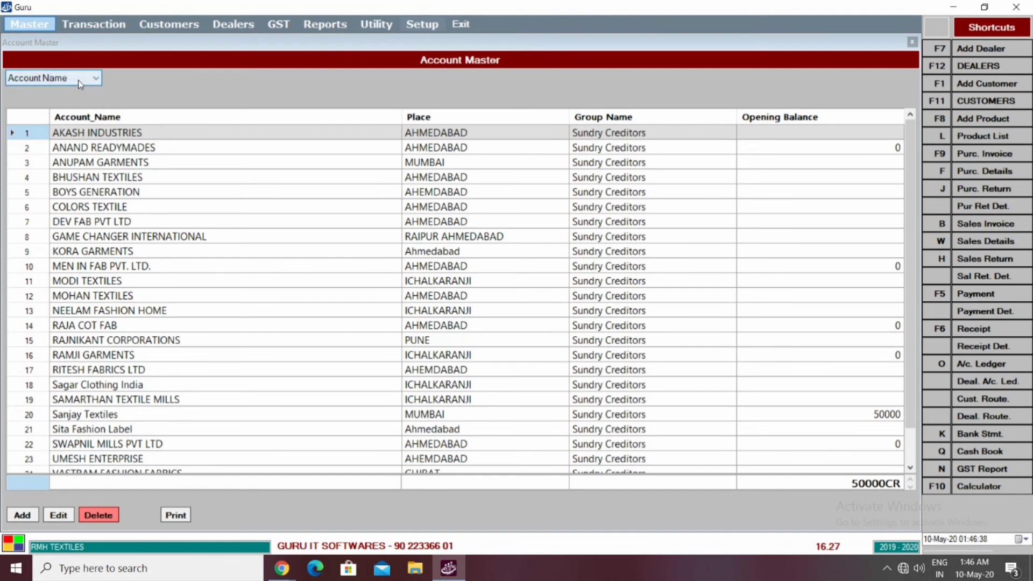
Step: Switch the search criterion to City and filter by ANUPAM GARMENTS' city, MUMBAI
{"action": "left_click", "coordinate": [79, 80]}
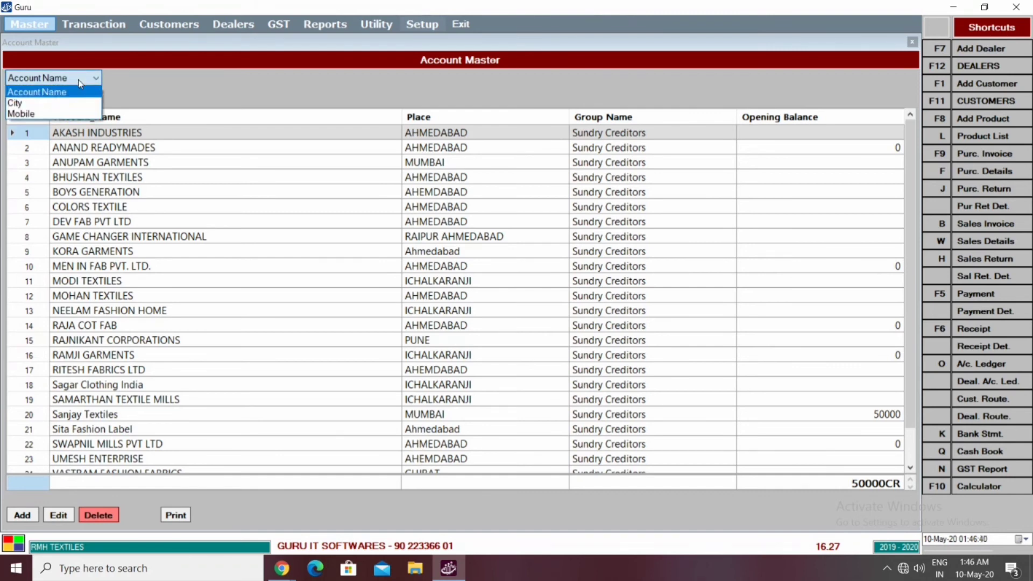
{"action": "left_click", "coordinate": [52, 105]}
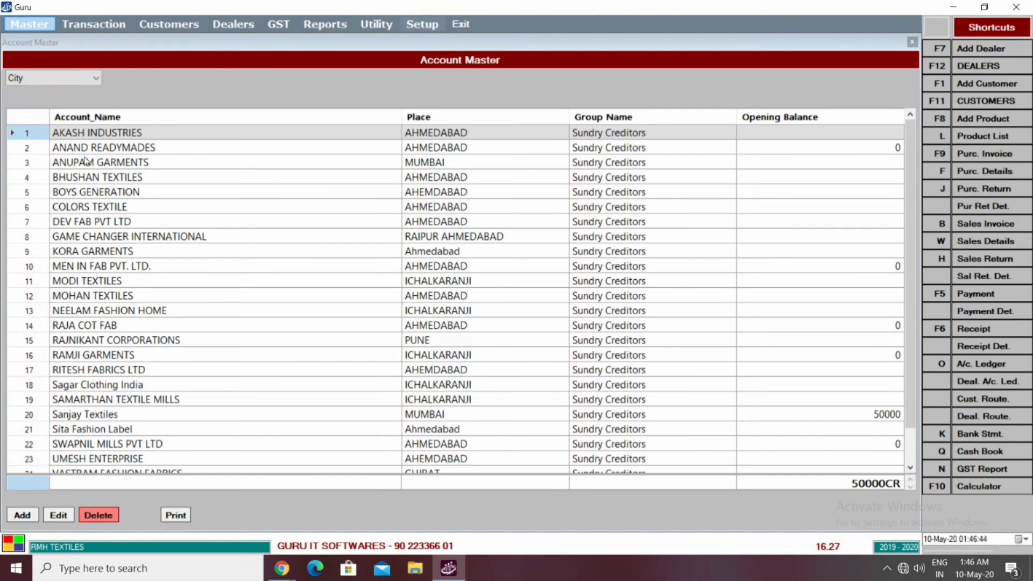
{"action": "left_click", "coordinate": [86, 162]}
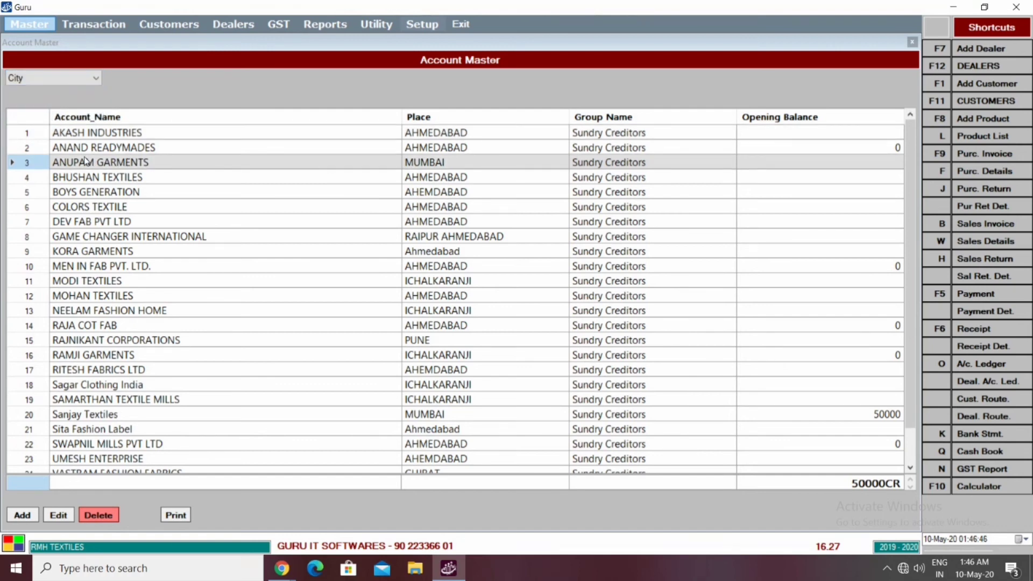
{"action": "double_click", "coordinate": [86, 161]}
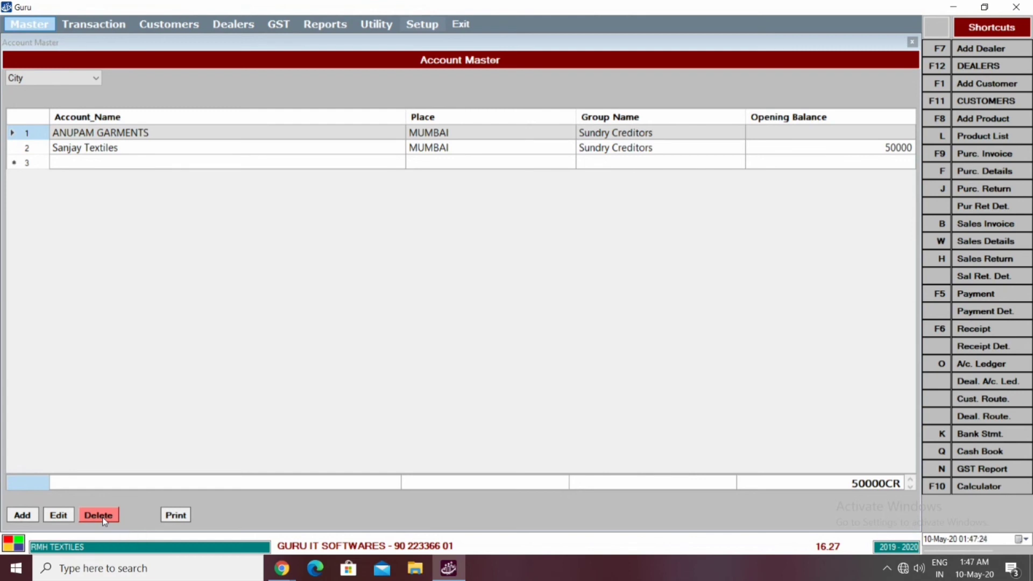
Step: Attempt to delete ANUPAM GARMENTS and acknowledge the 'You Cannot Delete Account' refusal
{"action": "left_click", "coordinate": [111, 516]}
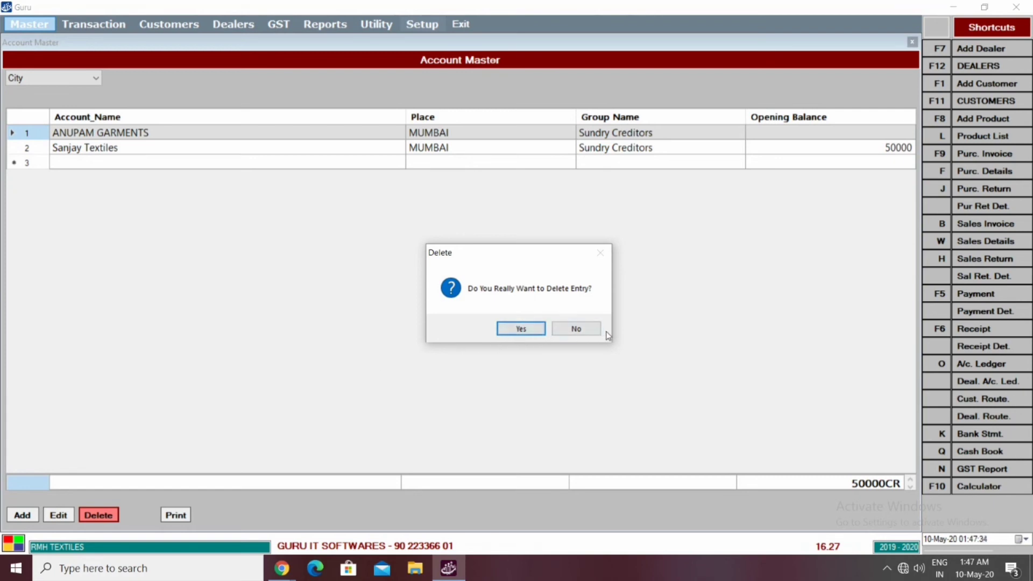
{"action": "left_click", "coordinate": [522, 329]}
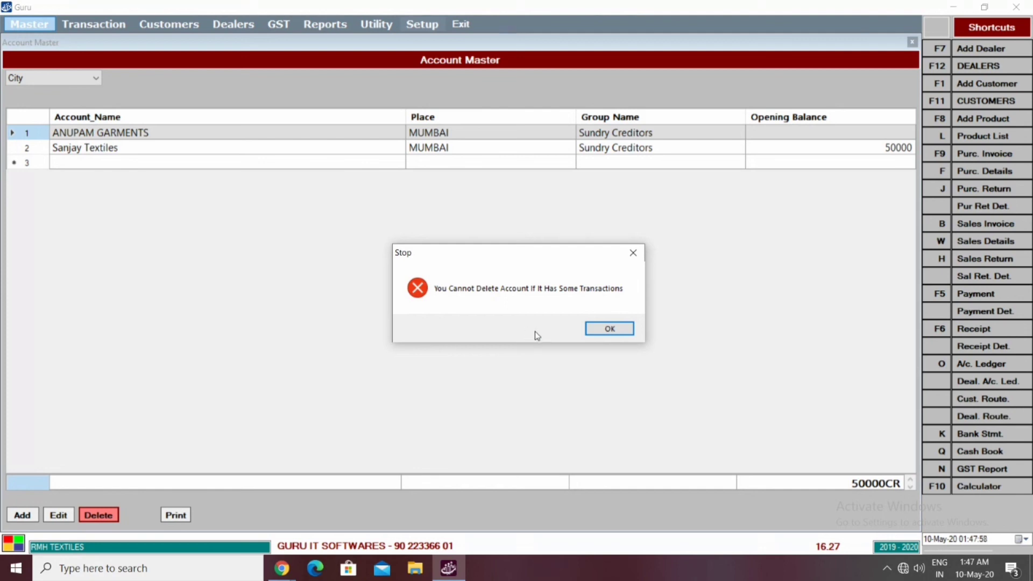
{"action": "left_click", "coordinate": [594, 331]}
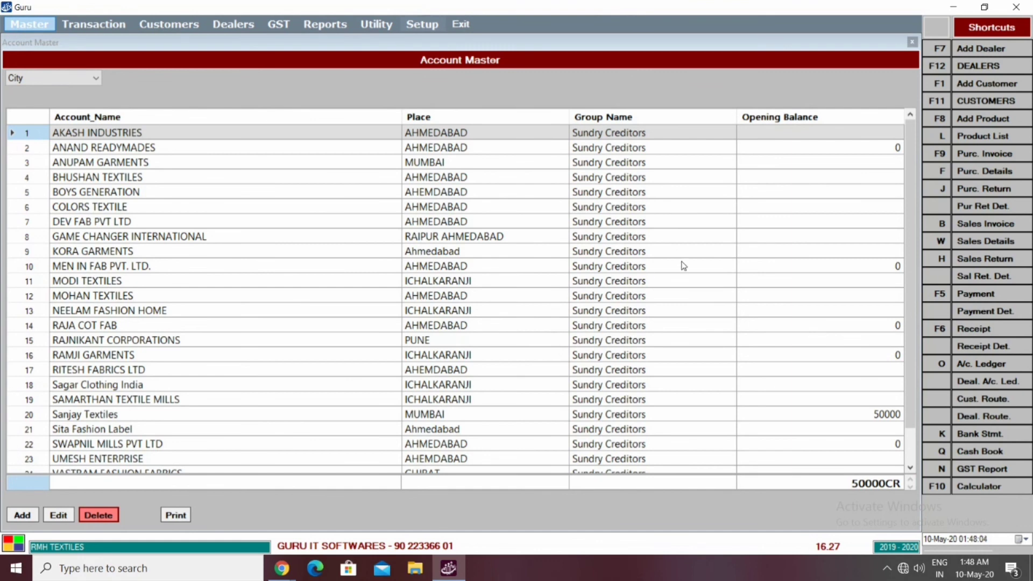
Step: Restore the MUMBAI filter, delete Sanjay Textiles, and acknowledge Data Deleted Successfully
{"action": "left_click", "coordinate": [556, 215]}
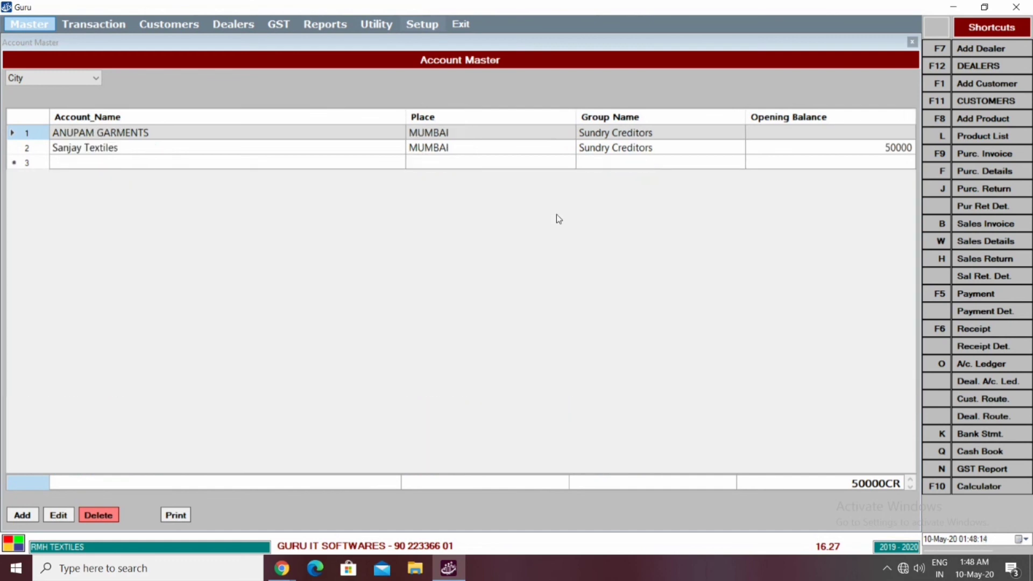
{"action": "left_click", "coordinate": [357, 145]}
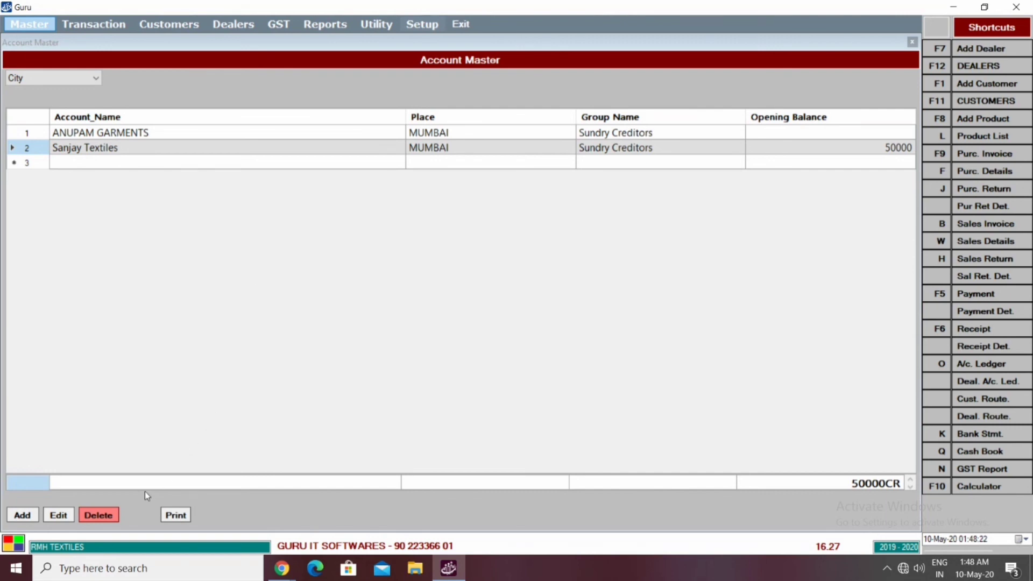
{"action": "left_click", "coordinate": [88, 514]}
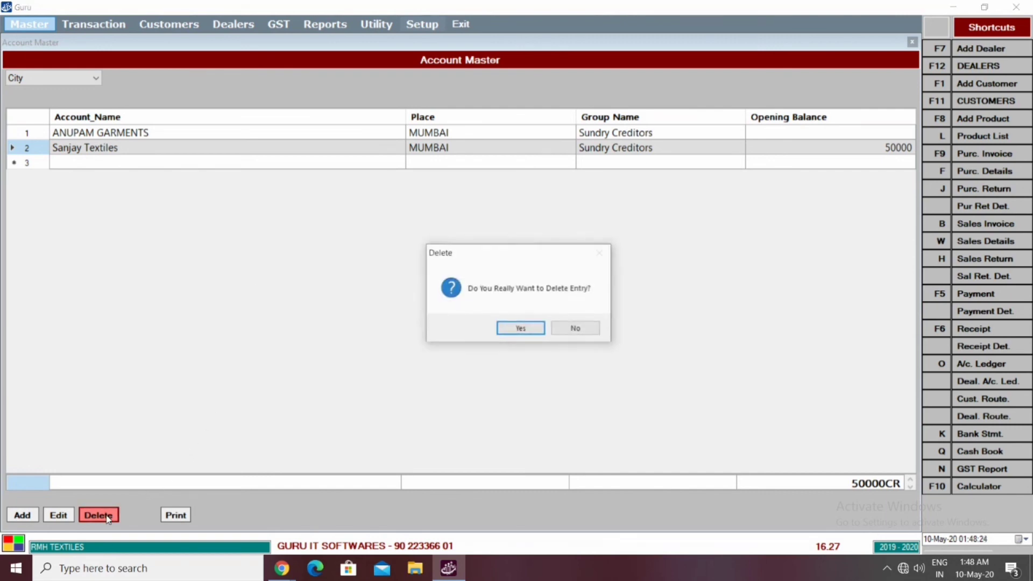
{"action": "left_click", "coordinate": [522, 329]}
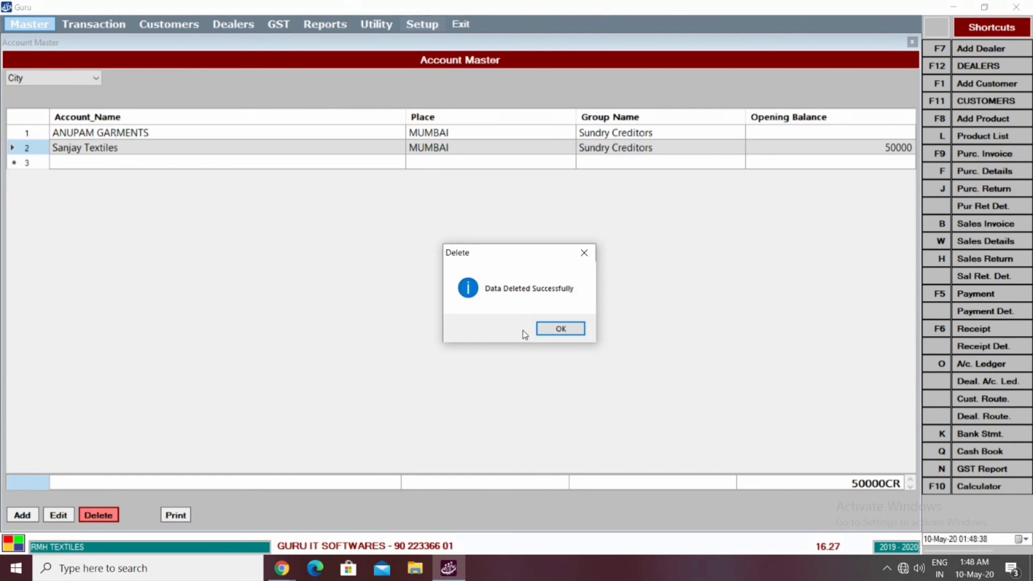
{"action": "left_click", "coordinate": [552, 329]}
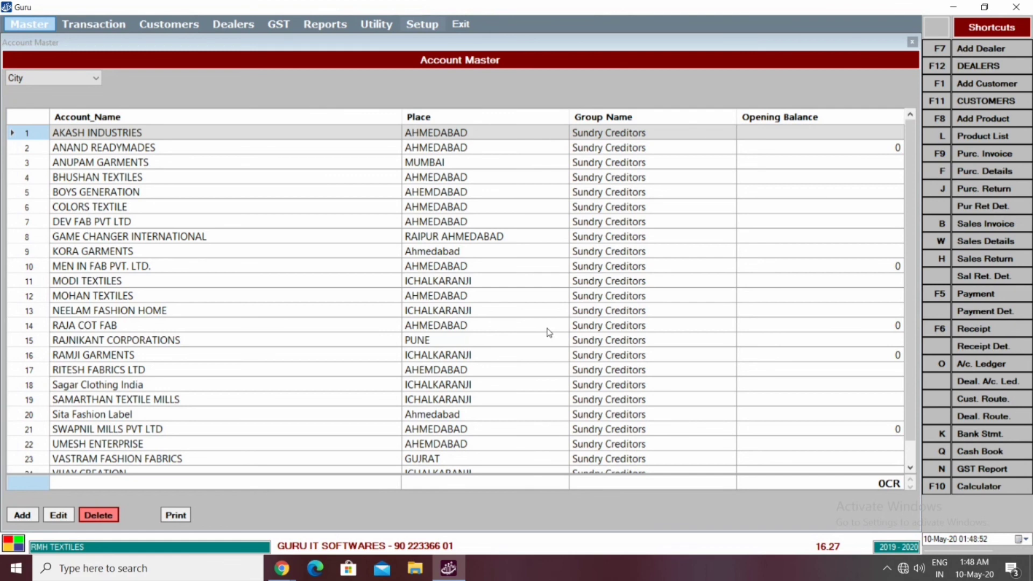
Step: Change the search criterion to Mobile and search the account list for '9'
{"action": "left_click", "coordinate": [89, 76]}
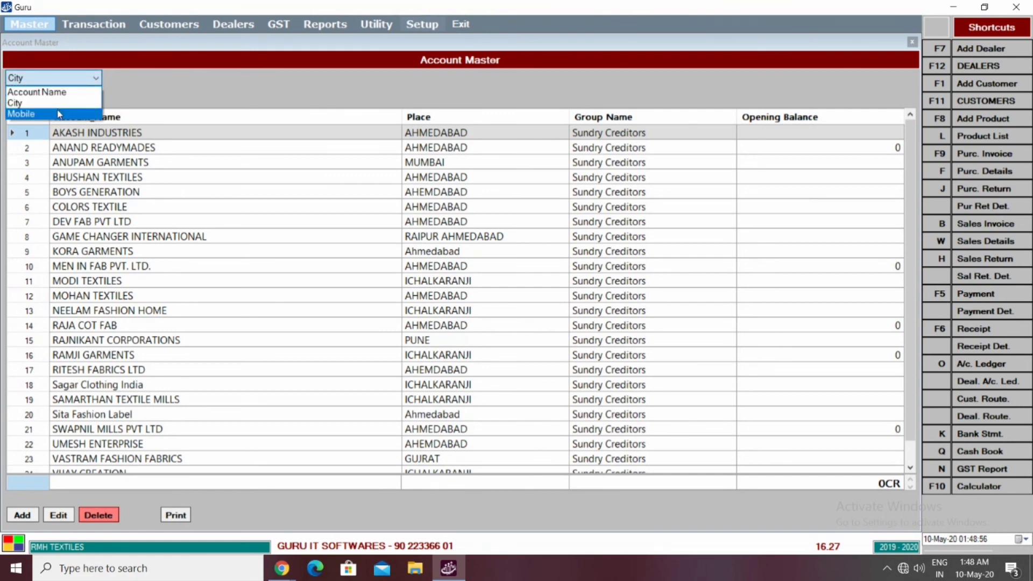
{"action": "left_click", "coordinate": [21, 114]}
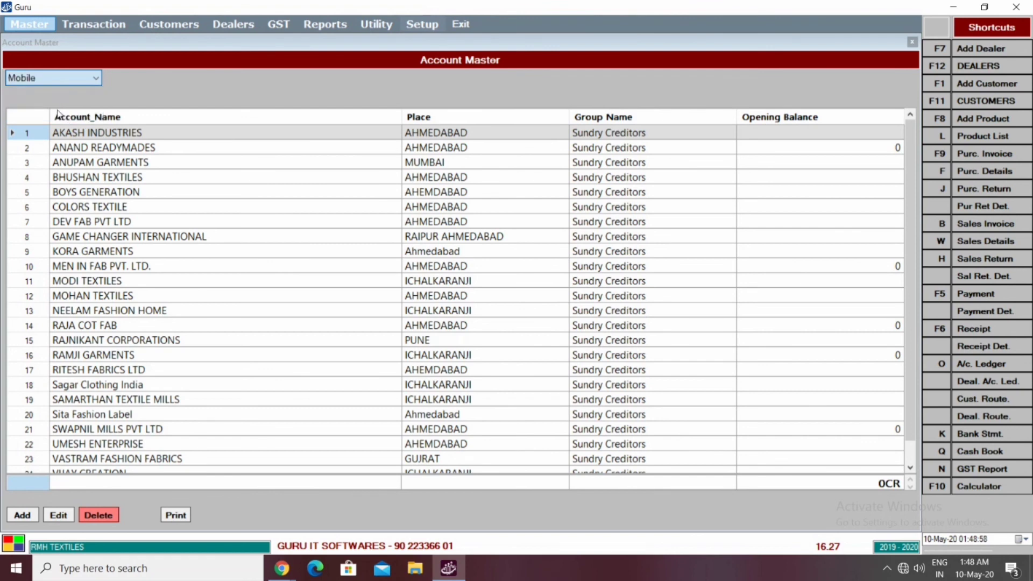
{"action": "left_click", "coordinate": [109, 153]}
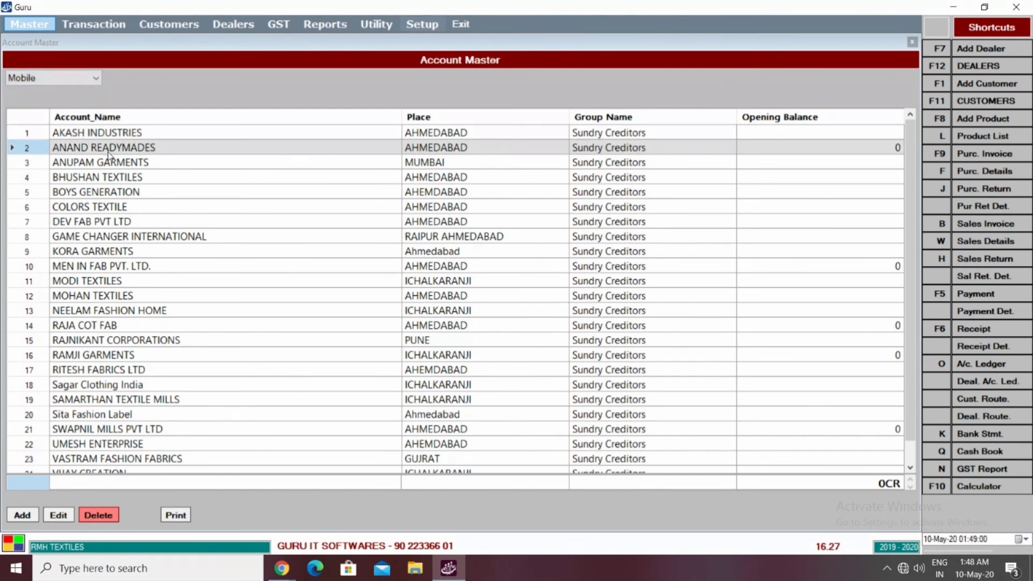
{"action": "type", "text": "9"}
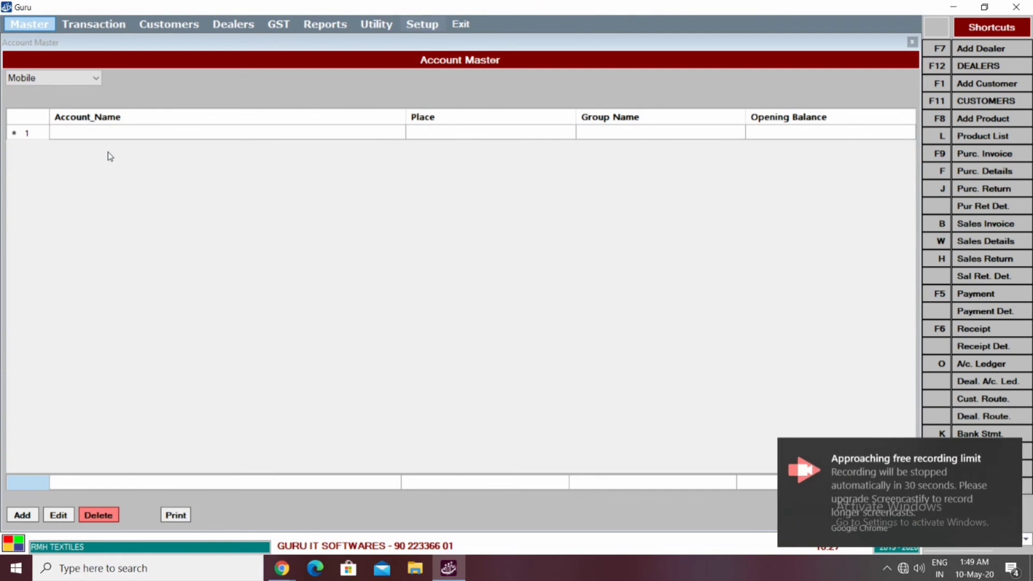